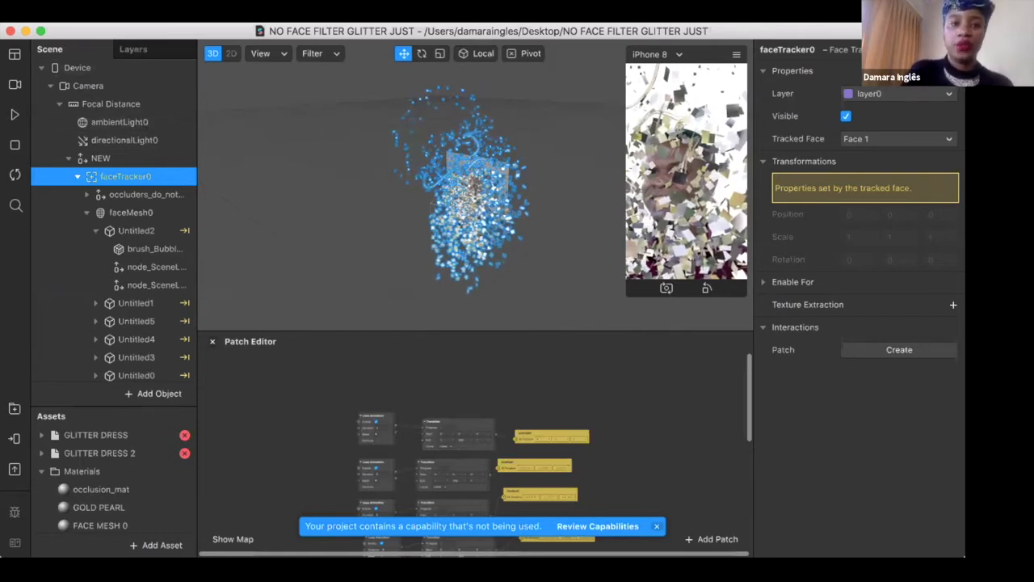
{"action": "left_click", "coordinate": [153, 16]}
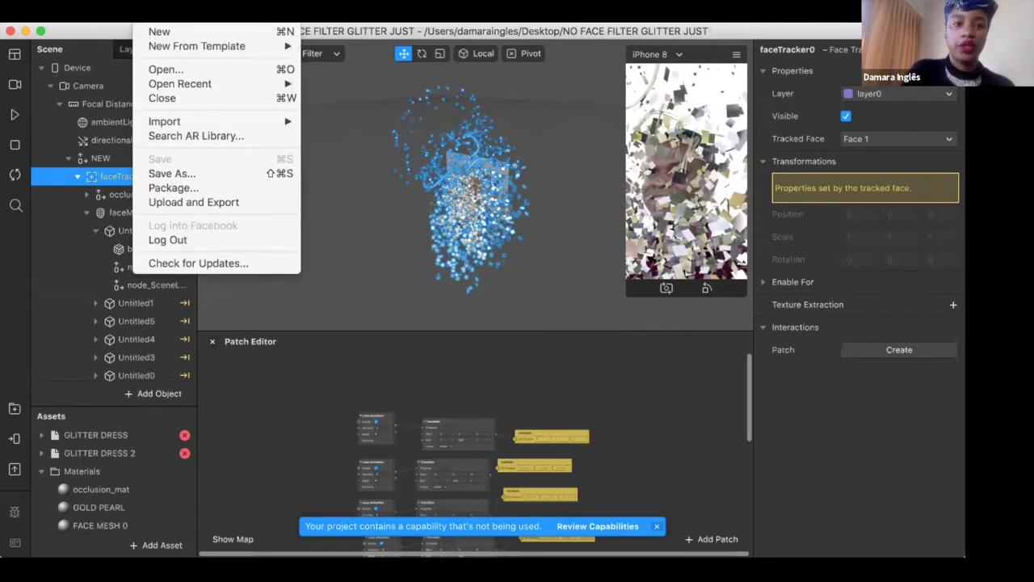
{"action": "left_click", "coordinate": [153, 31]}
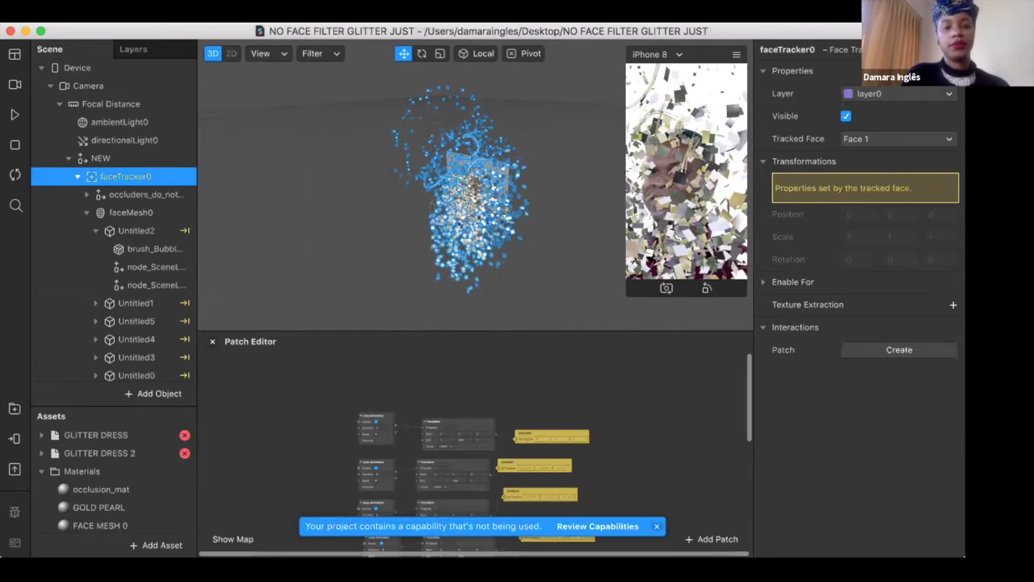
{"action": "left_click", "coordinate": [153, 16]}
{"action": "left_click", "coordinate": [126, 65]}
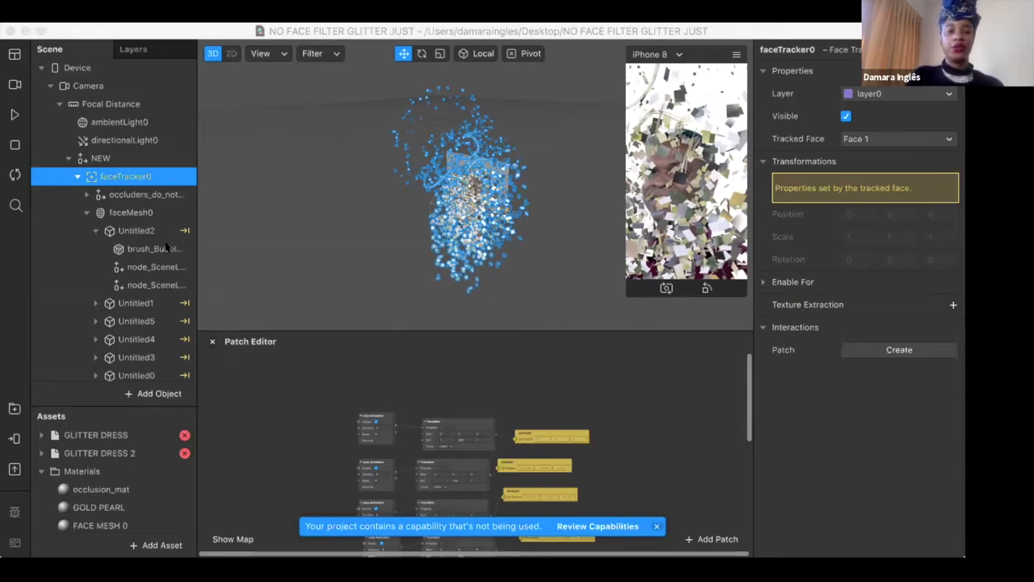
Try to add a Face Tracker and a Face Mesh to the scene
{"action": "left_click", "coordinate": [153, 393]}
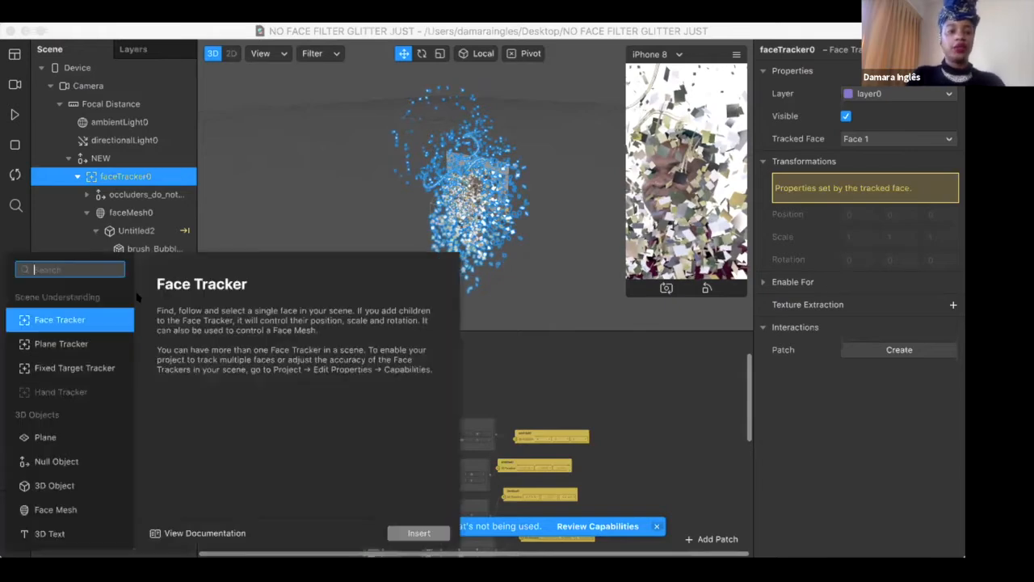
{"action": "left_click", "coordinate": [430, 536]}
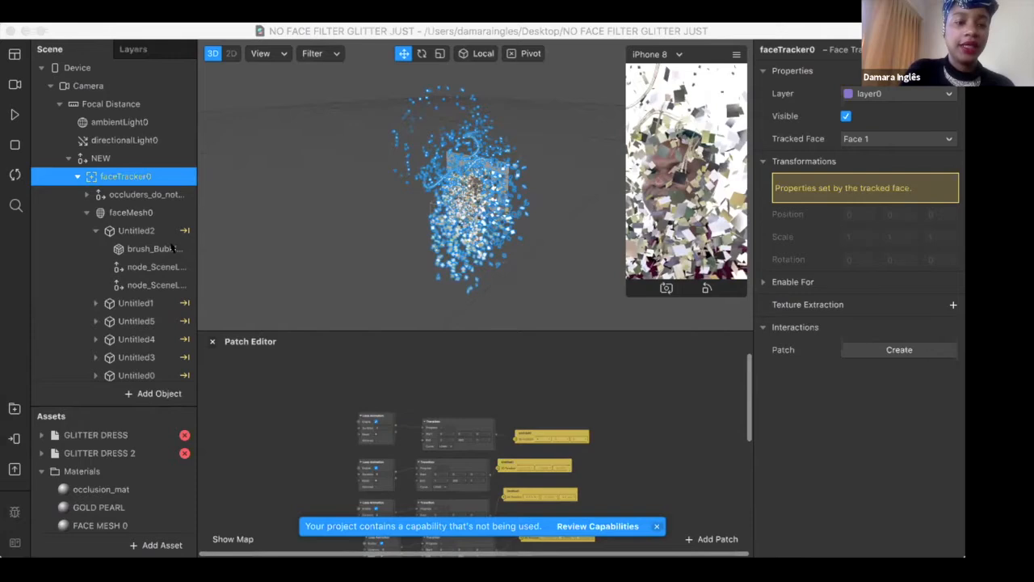
{"action": "left_click", "coordinate": [154, 393]}
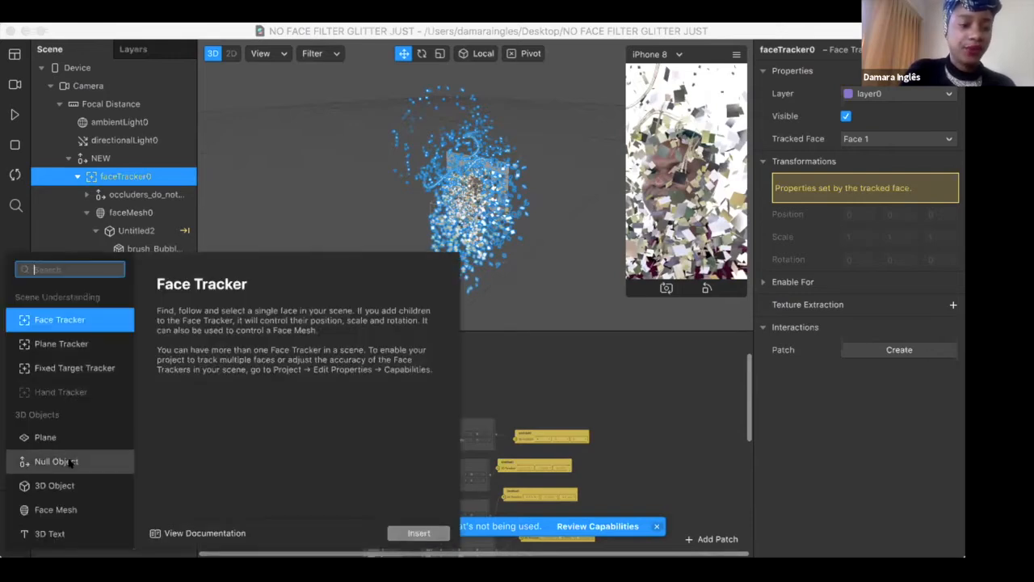
{"action": "scroll", "coordinate": [70, 510], "scroll_direction": "down", "scroll_amount": 2}
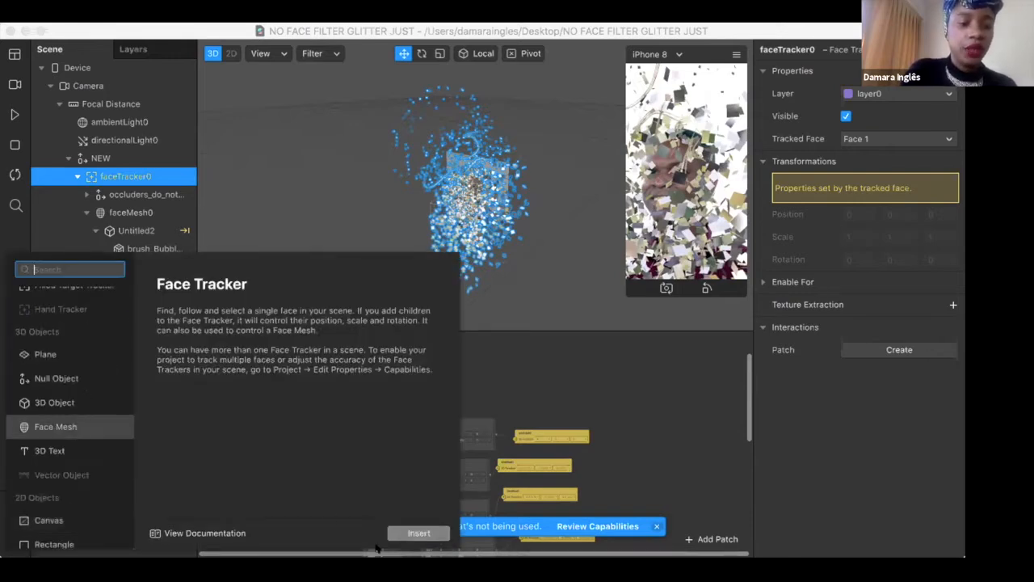
{"action": "left_click", "coordinate": [77, 427]}
{"action": "left_click", "coordinate": [419, 532]}
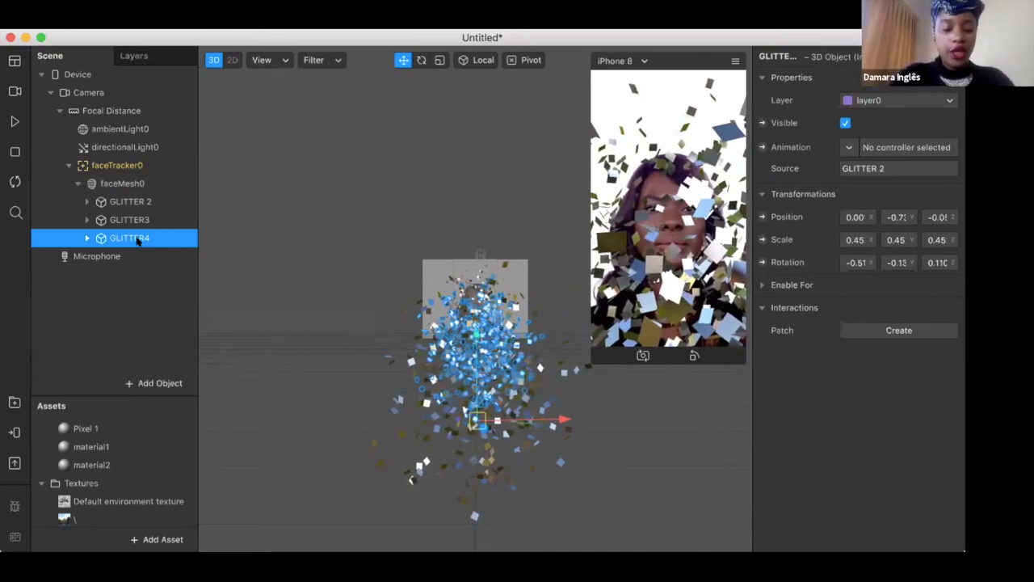
Duplicate GLITTER4 and move the original down to about -1.20 in Y
{"action": "key", "text": "super+d"}
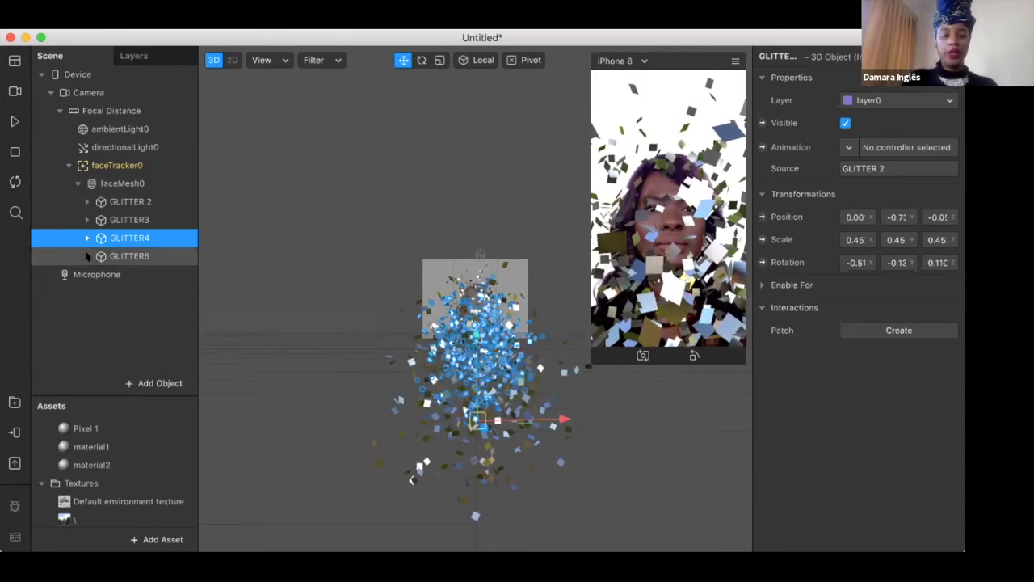
{"action": "scroll", "coordinate": [471, 329], "scroll_direction": "down", "scroll_amount": 2}
{"action": "mouse_move", "coordinate": [472, 327]}
{"action": "left_mouse_down"}
{"action": "mouse_move", "coordinate": [472, 349]}
{"action": "mouse_move", "coordinate": [467, 309]}
{"action": "left_mouse_up"}
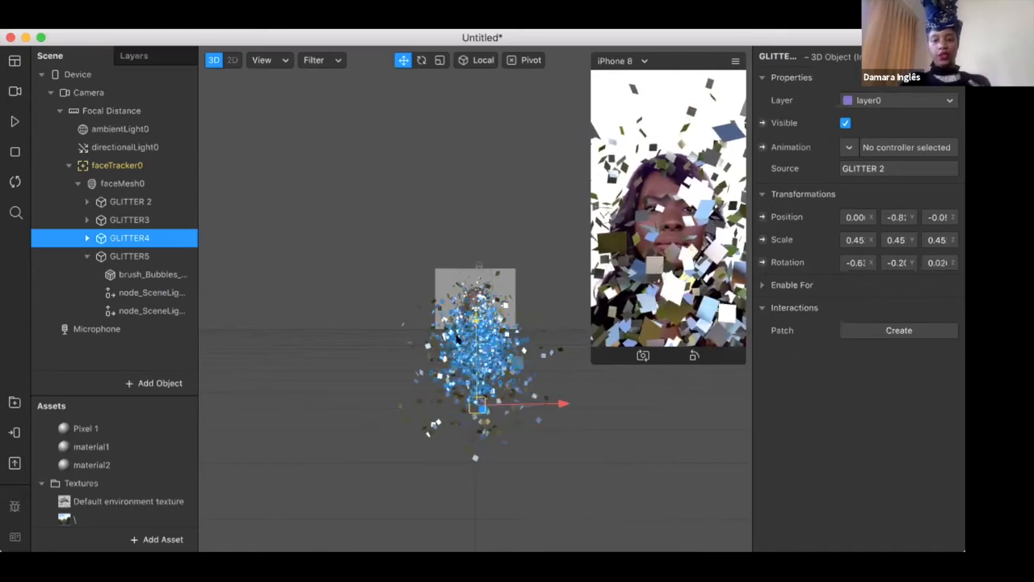
{"action": "left_click_drag", "start_coordinate": [464, 352], "coordinate": [468, 365]}
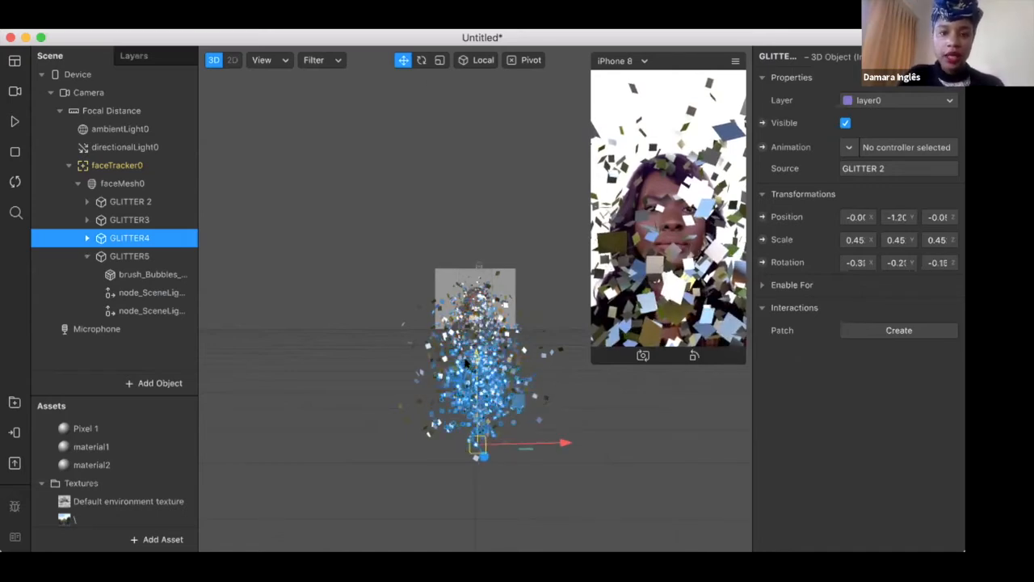
Scale GLITTER4 up uniformly to about 0.76
{"action": "key", "text": "r"}
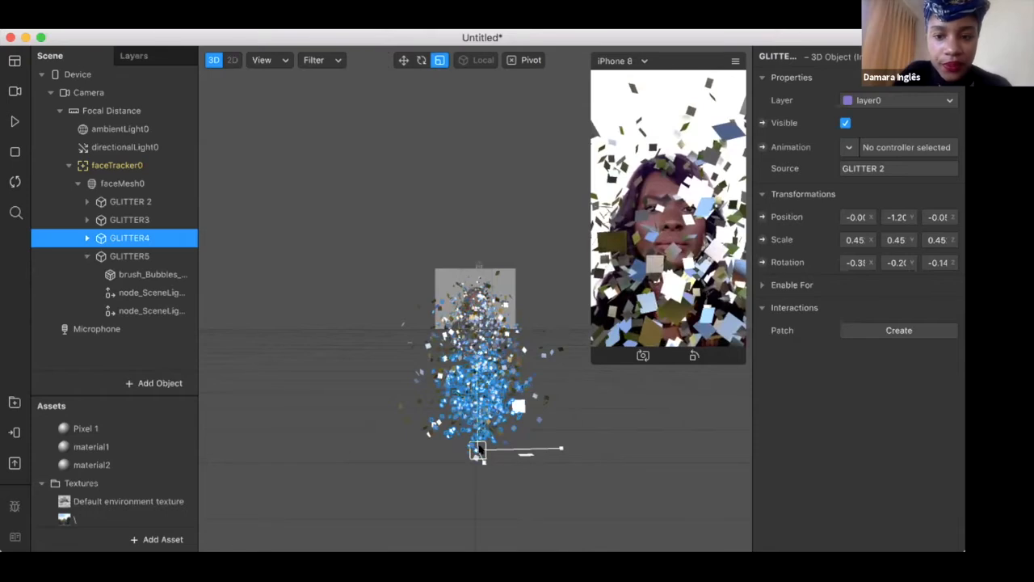
{"action": "left_click_drag", "start_coordinate": [480, 450], "coordinate": [478, 404]}
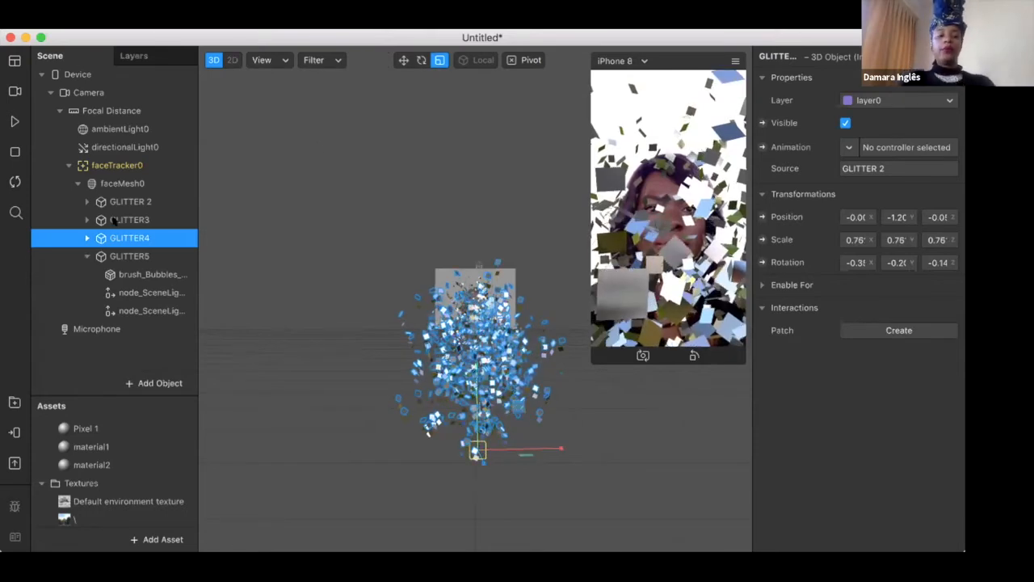
Create a new material for the brush_Bubbles mesh inside GLITTER4
{"action": "left_click", "coordinate": [84, 238]}
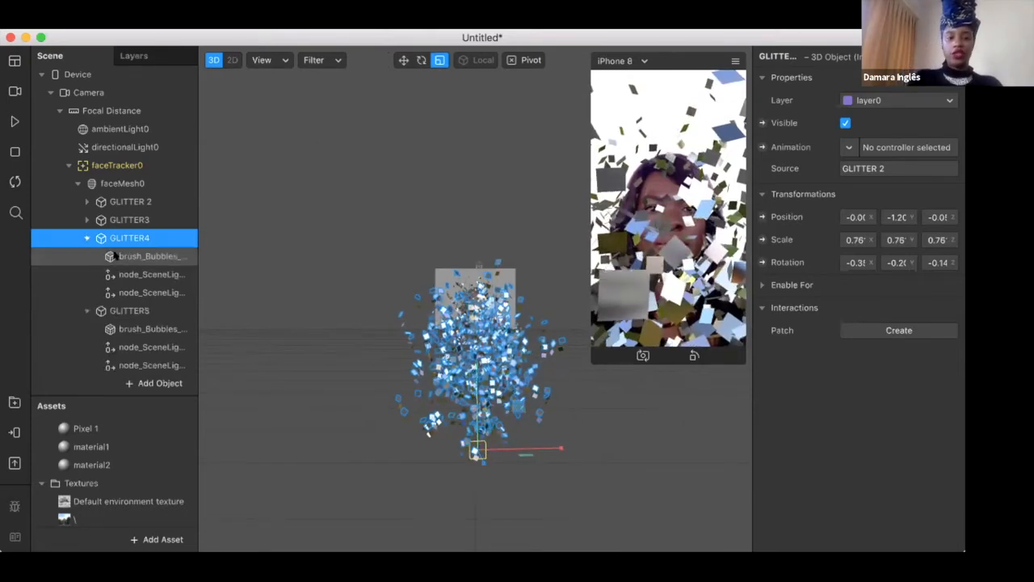
{"action": "left_click", "coordinate": [115, 256]}
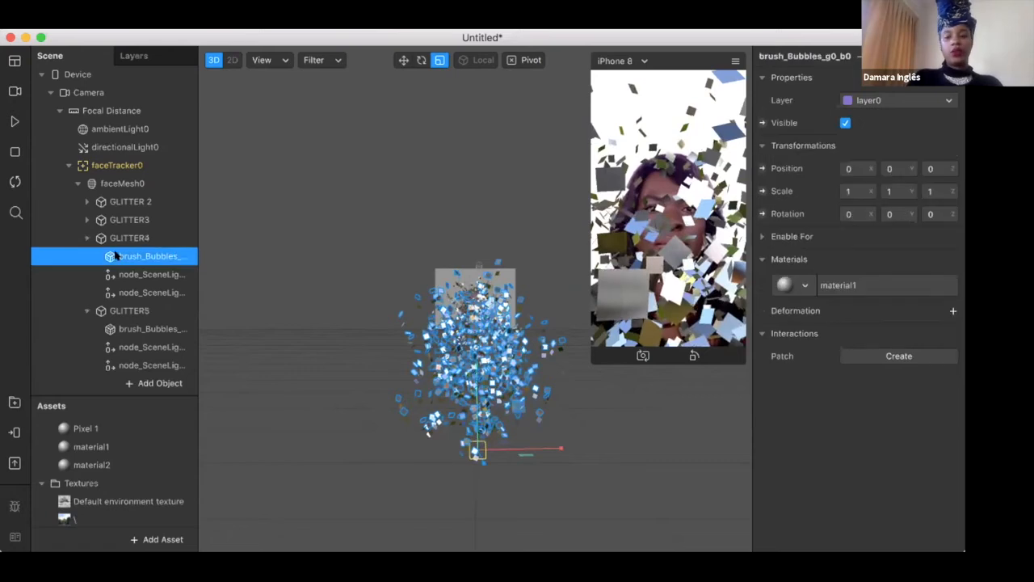
{"action": "left_click", "coordinate": [805, 285]}
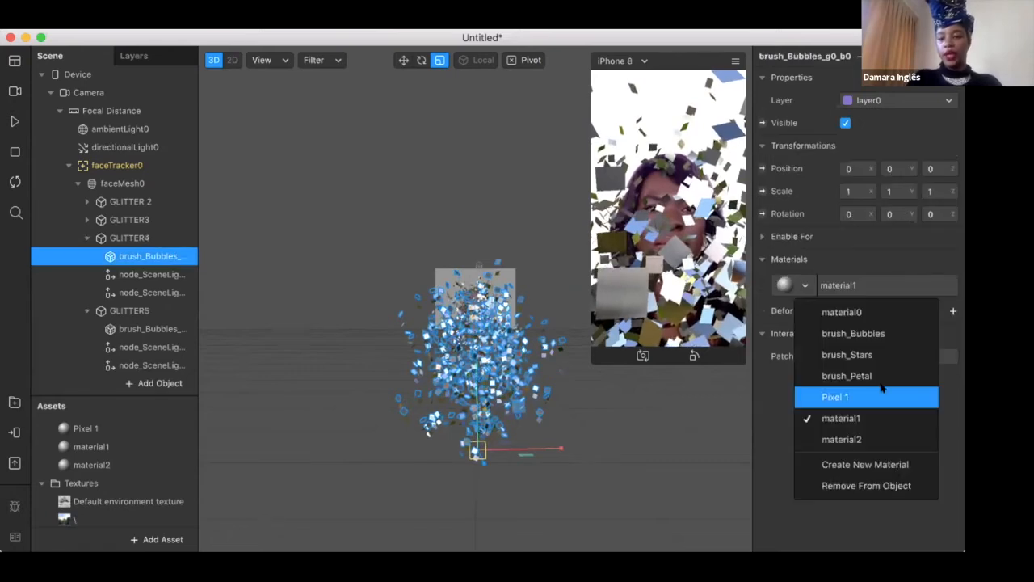
{"action": "key", "text": "Return"}
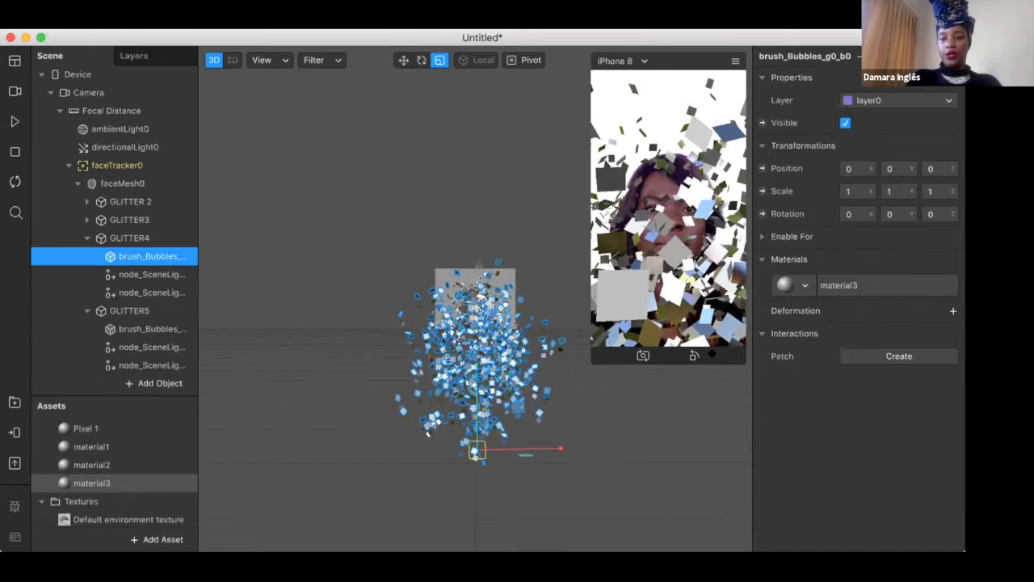
Change material3's shader type to Physically-Based and set its Metallic value to 100%
{"action": "left_click", "coordinate": [91, 483]}
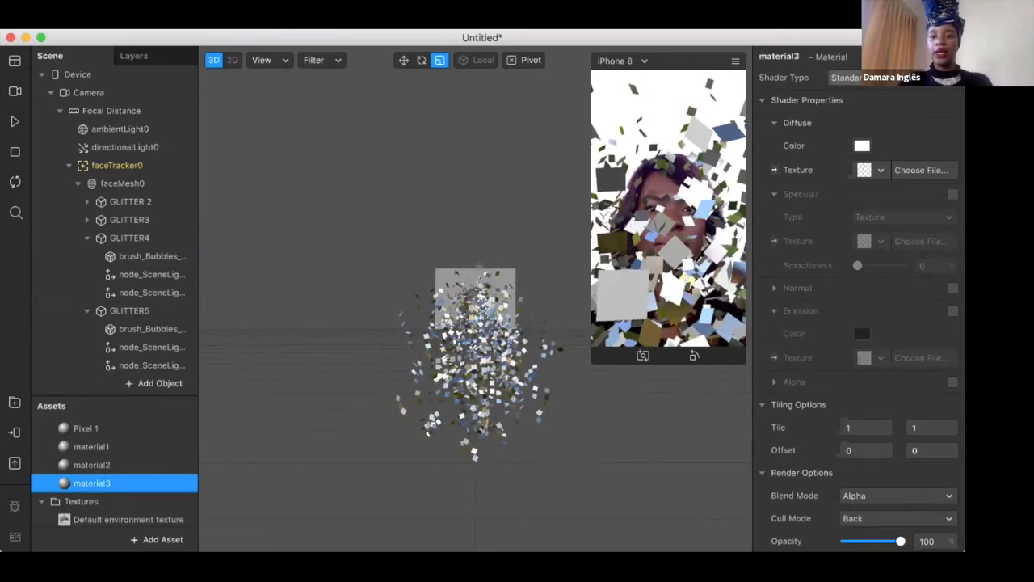
{"action": "left_click", "coordinate": [847, 77]}
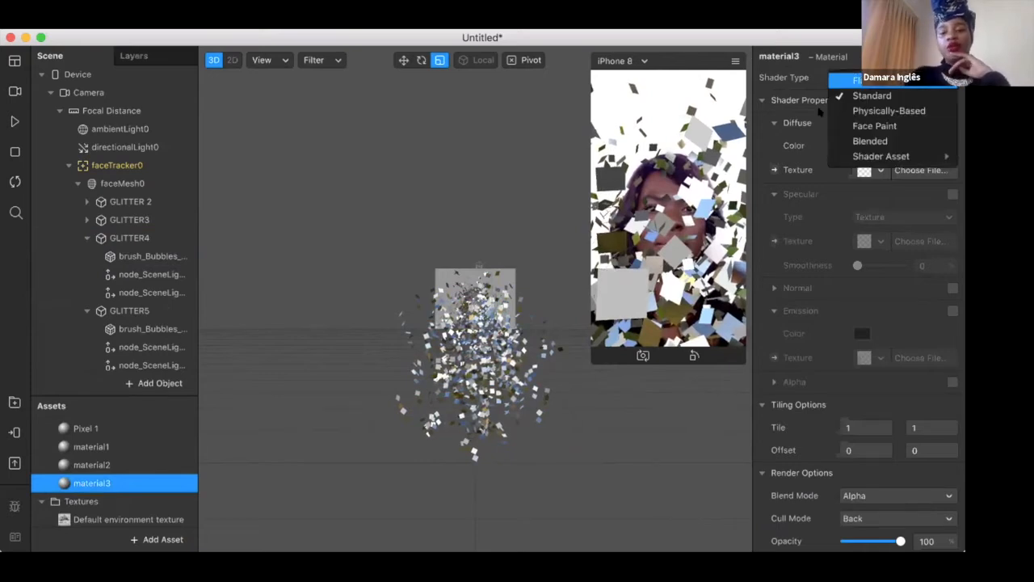
{"action": "left_click", "coordinate": [869, 112]}
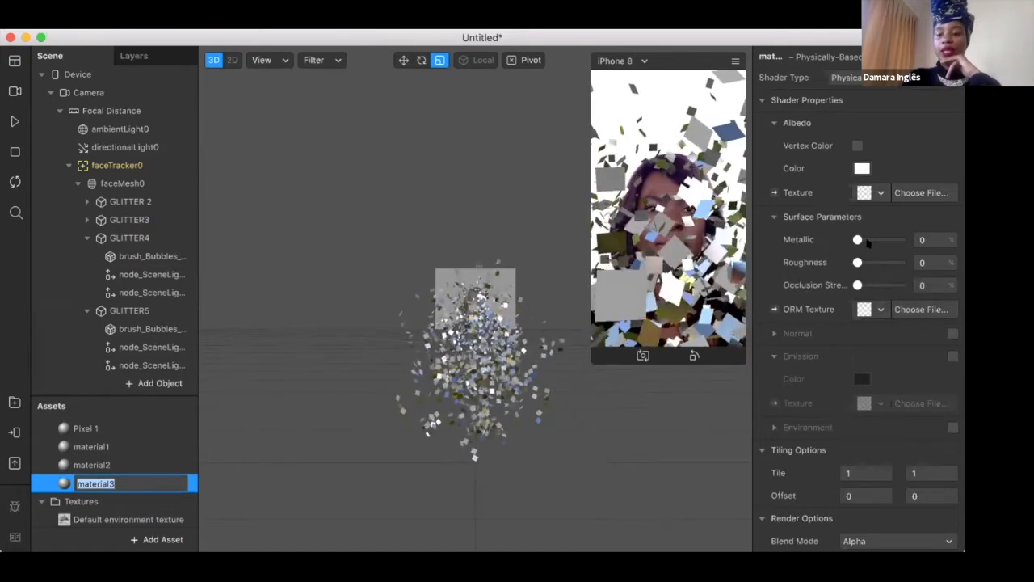
{"action": "left_click_drag", "start_coordinate": [893, 241], "coordinate": [901, 240]}
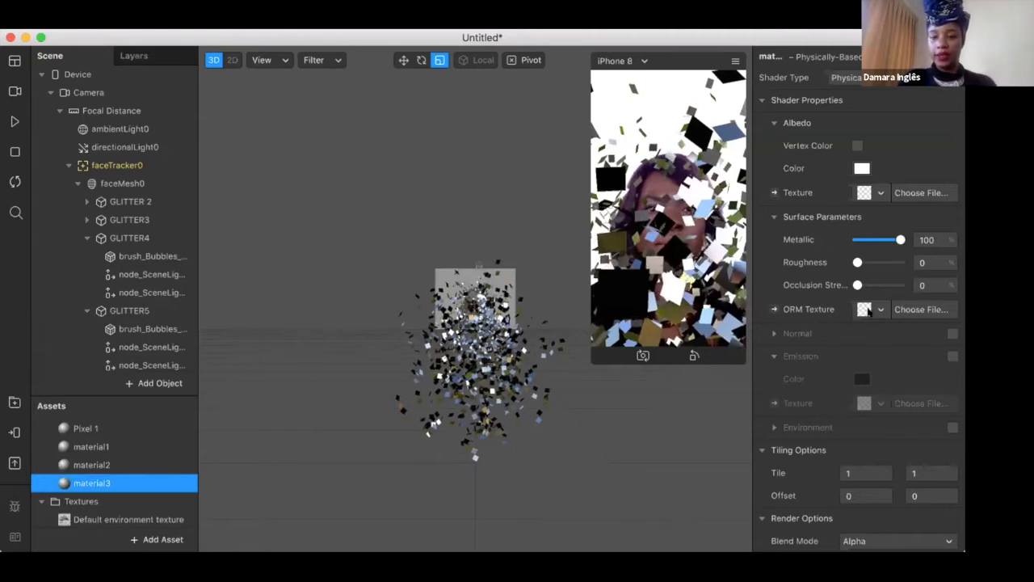
Enable material3's environment with the sunrise texture, and play the face preview briefly before pausing it
{"action": "scroll", "coordinate": [942, 398], "scroll_direction": "down", "scroll_amount": 1}
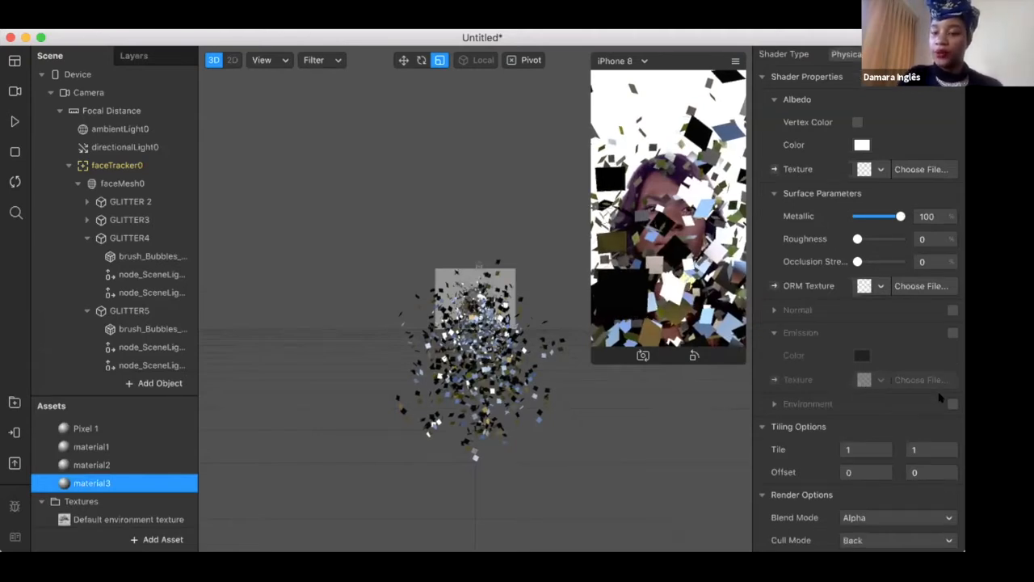
{"action": "left_click", "coordinate": [953, 403]}
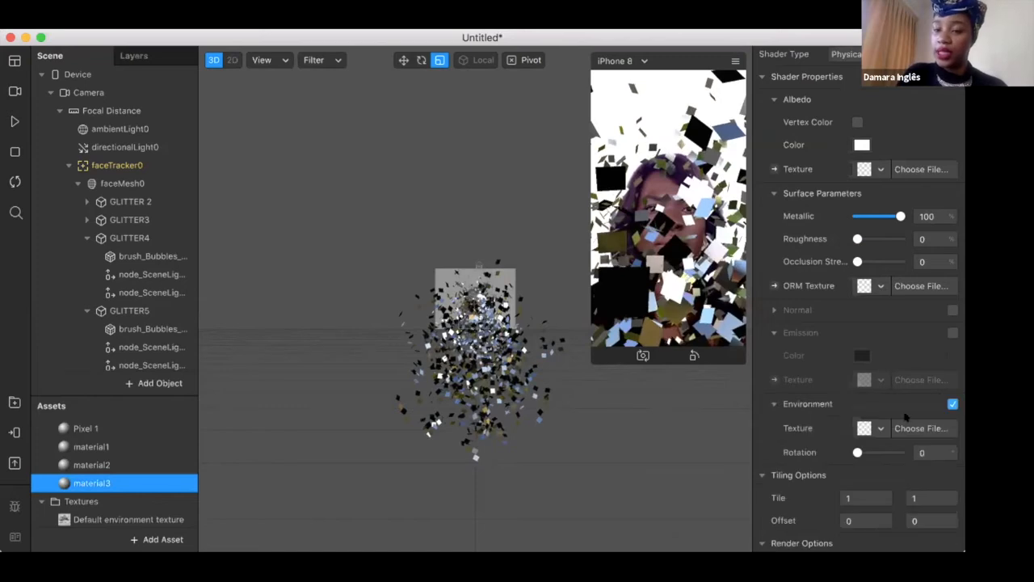
{"action": "left_click", "coordinate": [874, 428]}
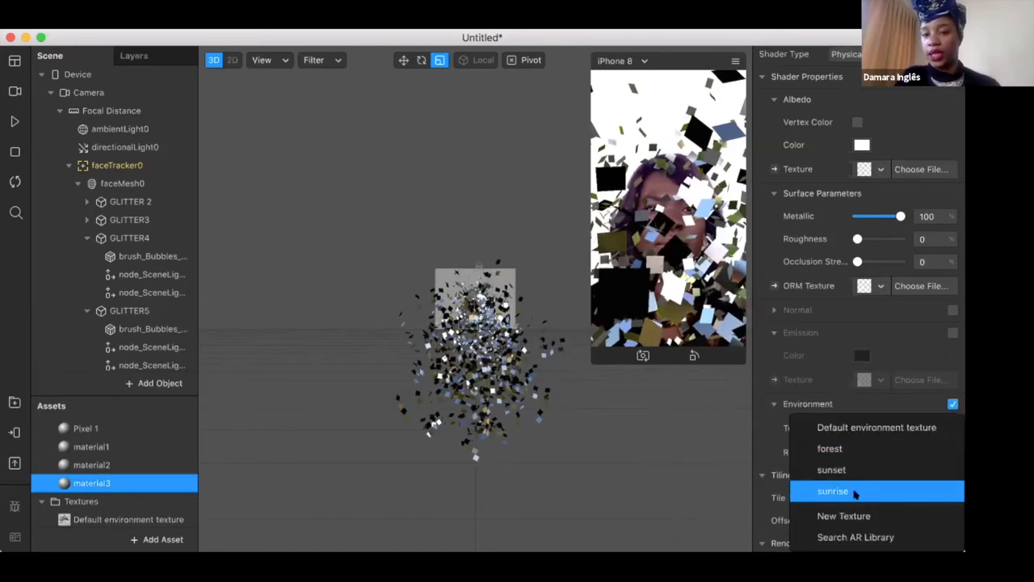
{"action": "left_click", "coordinate": [855, 491]}
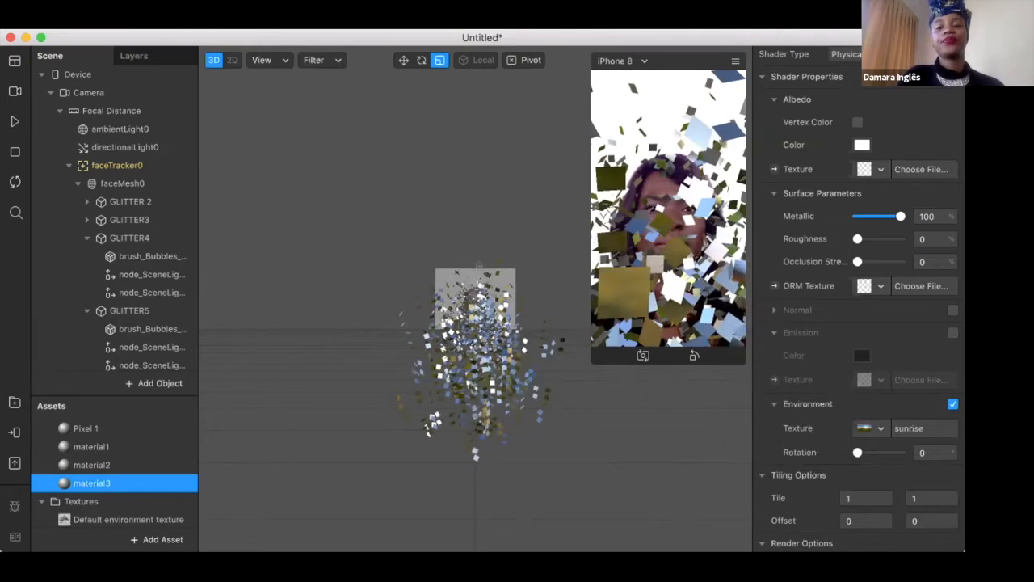
{"action": "left_click", "coordinate": [14, 121]}
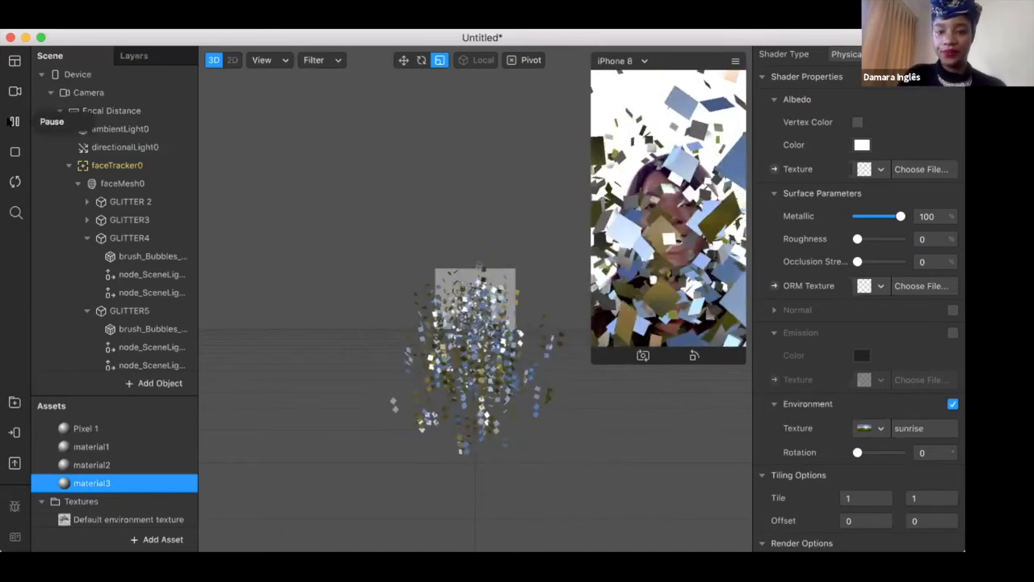
{"action": "left_click", "coordinate": [13, 122]}
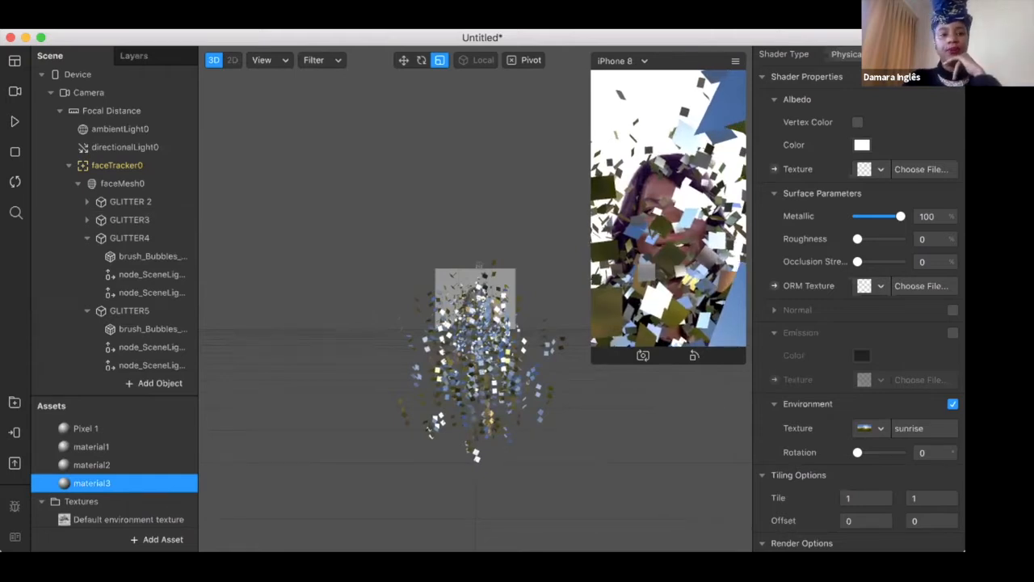
Show the Patch Editor for the project
{"action": "left_click", "coordinate": [283, 22]}
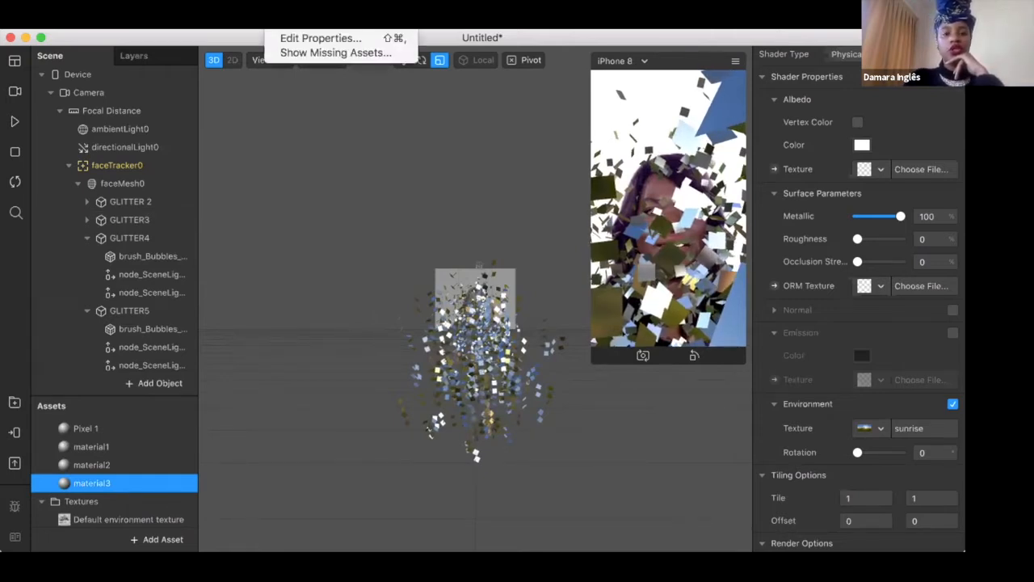
{"action": "mouse_move", "coordinate": [217, 22]}
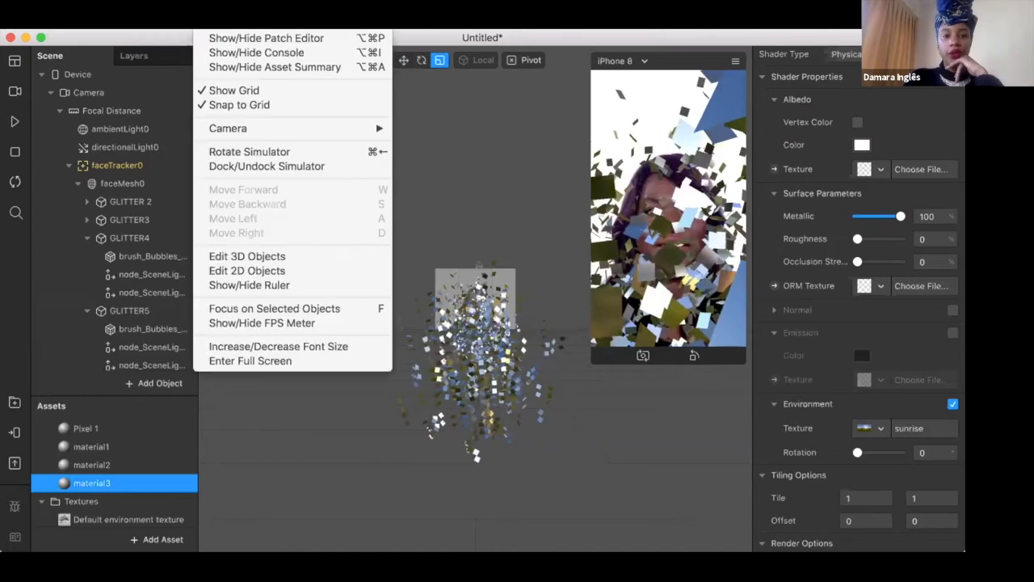
{"action": "left_click", "coordinate": [240, 39]}
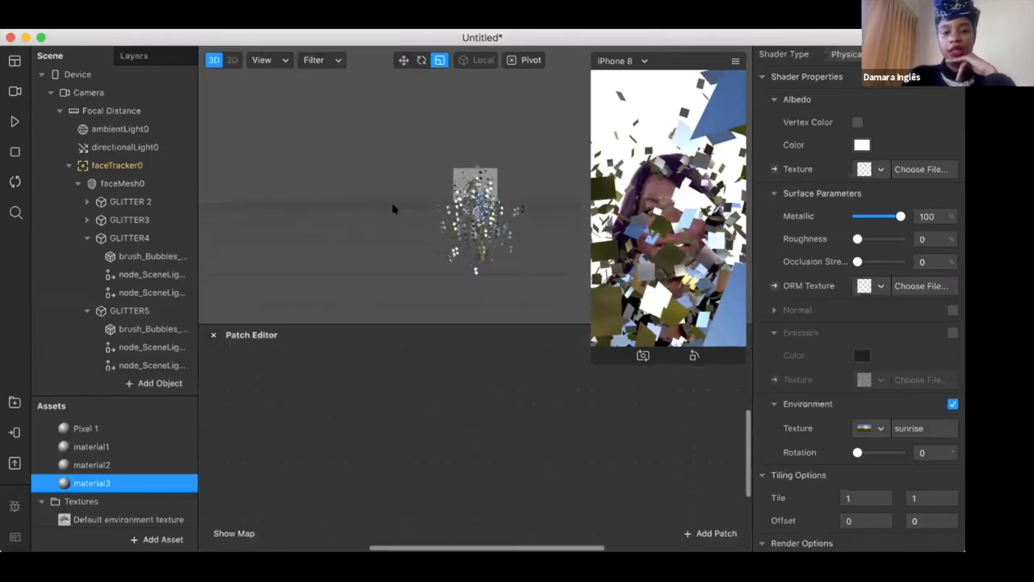
Search the patches for "loop animation" and add a Loop Animation patch to the empty patch graph
{"action": "double_click", "coordinate": [281, 400]}
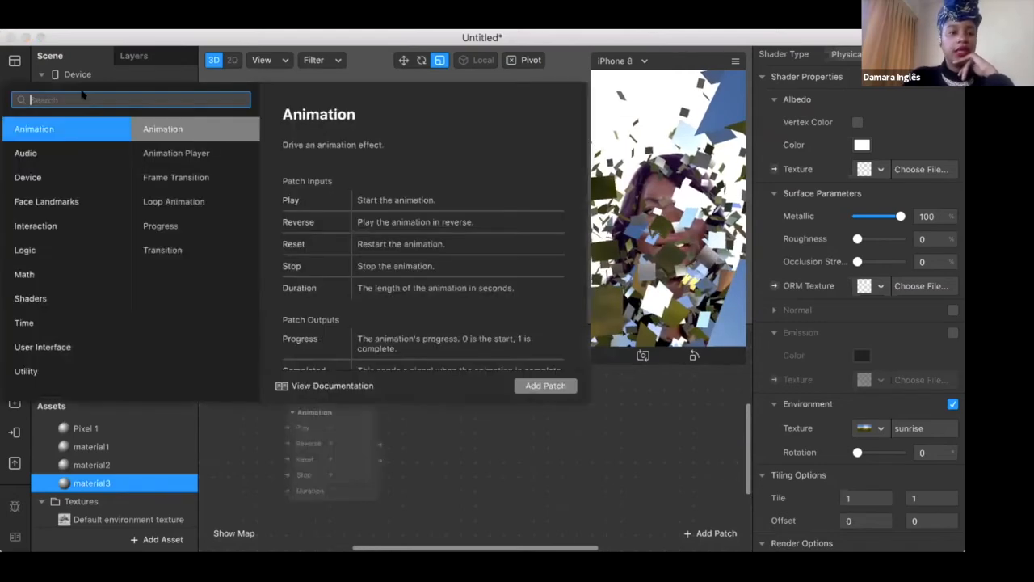
{"action": "type", "text": "loo"}
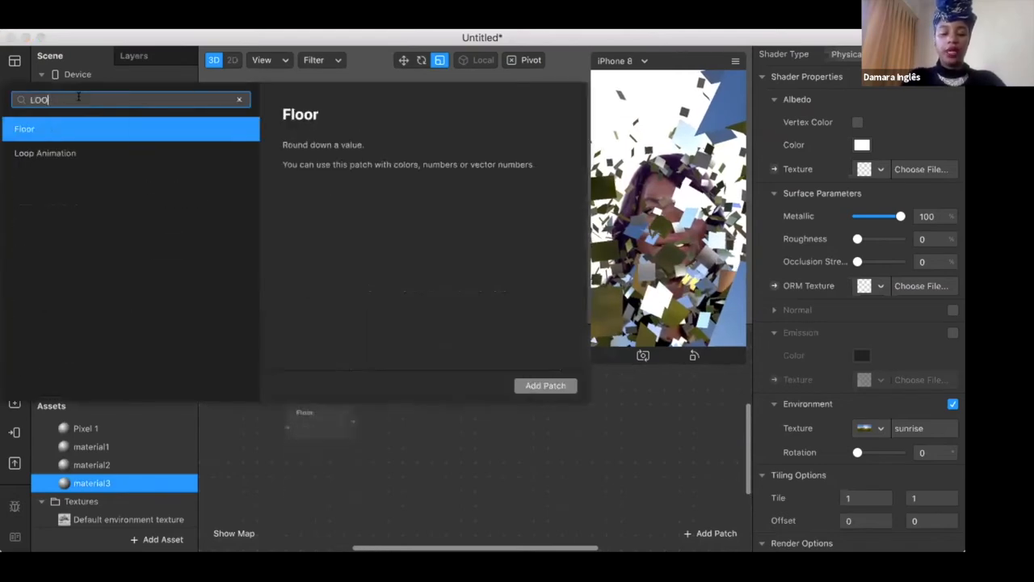
{"action": "type", "text": "p animation"}
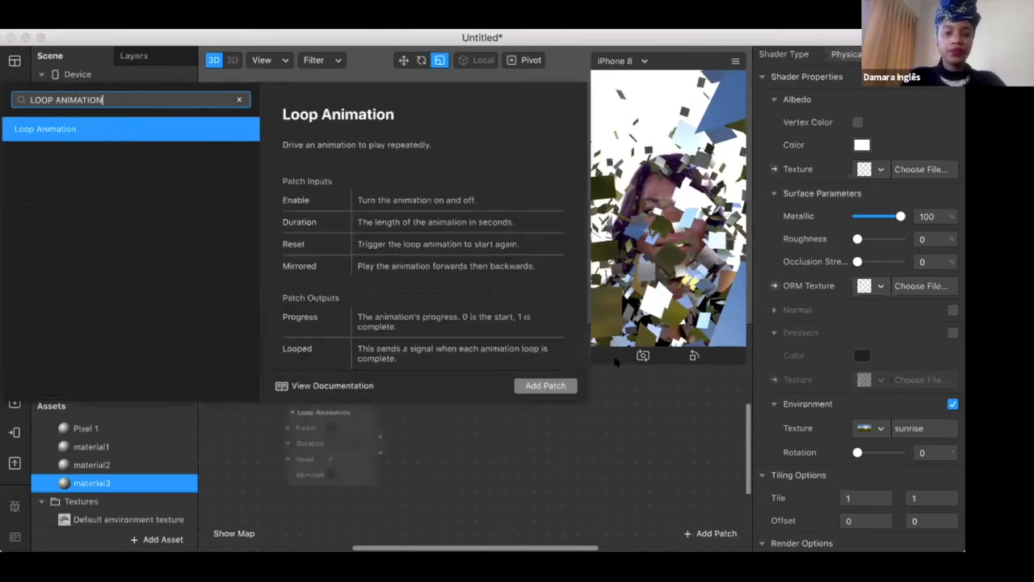
{"action": "key", "text": "Return"}
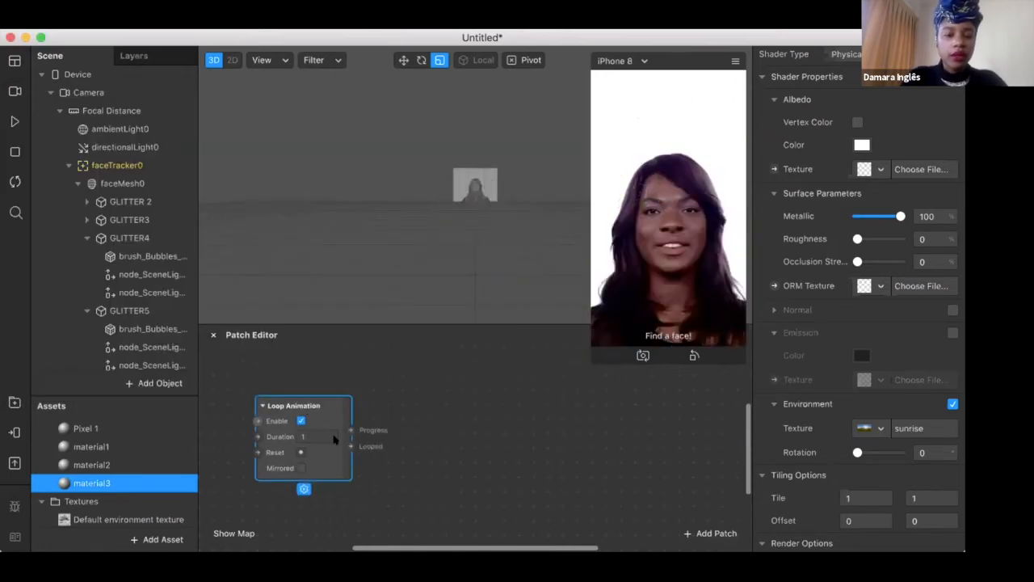
{"action": "scroll", "coordinate": [334, 413], "scroll_direction": "down", "scroll_amount": 4}
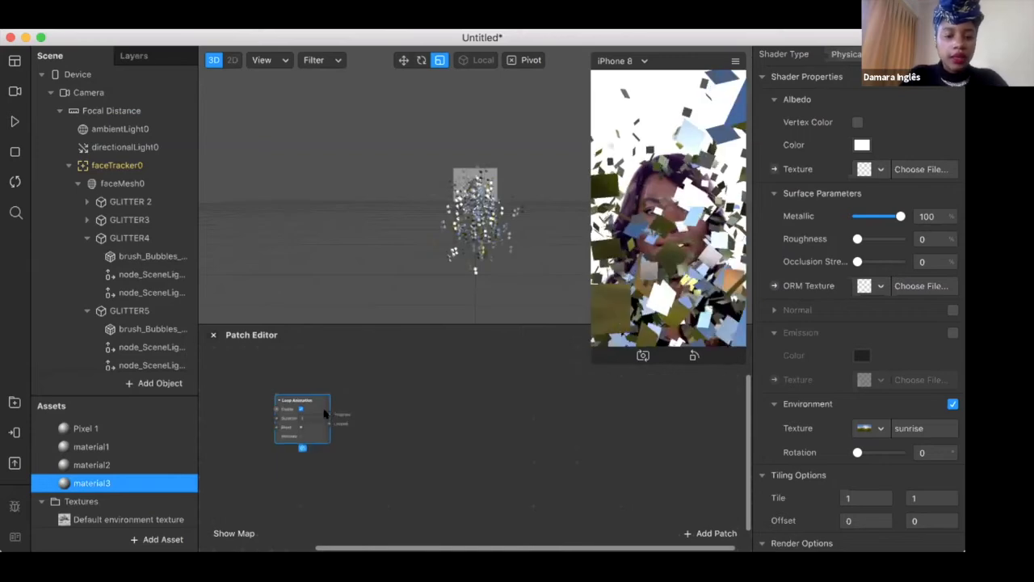
Add a Transition patch driven by the Loop Animation's Progress output and place it just beside that patch
{"action": "left_click", "coordinate": [330, 413]}
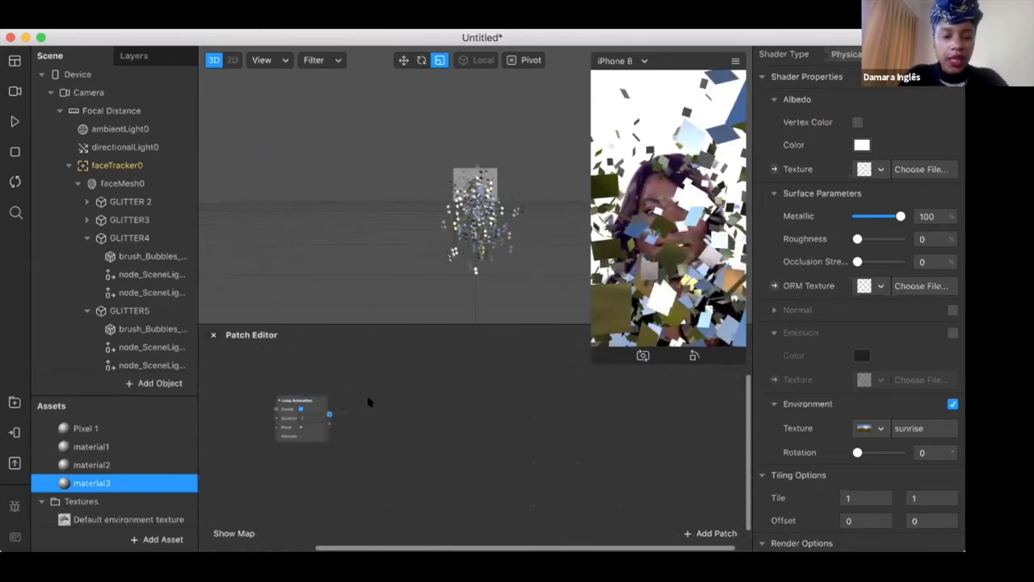
{"action": "left_click_drag", "start_coordinate": [367, 401], "coordinate": [368, 401]}
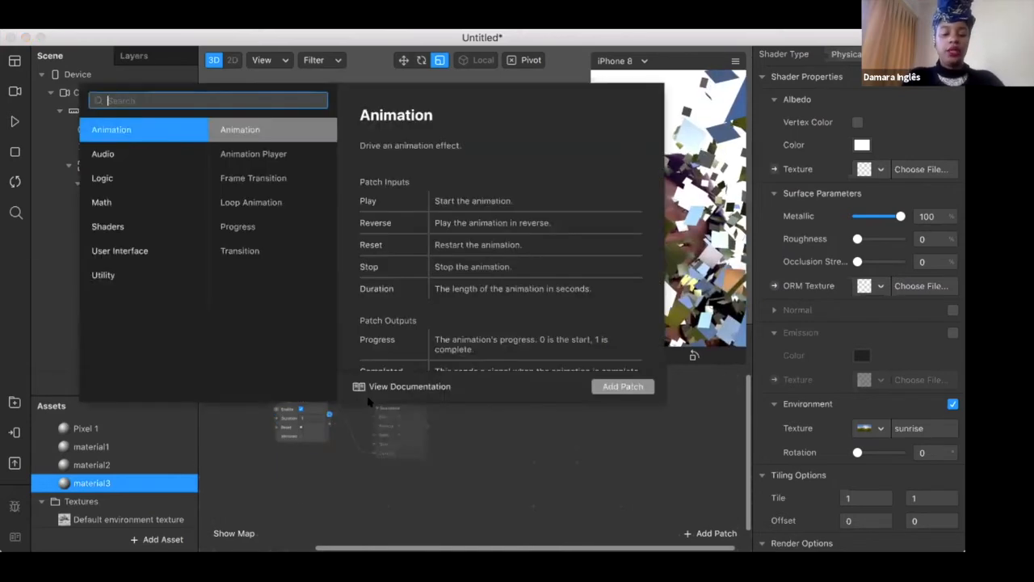
{"action": "type", "text": "TRANSI"}
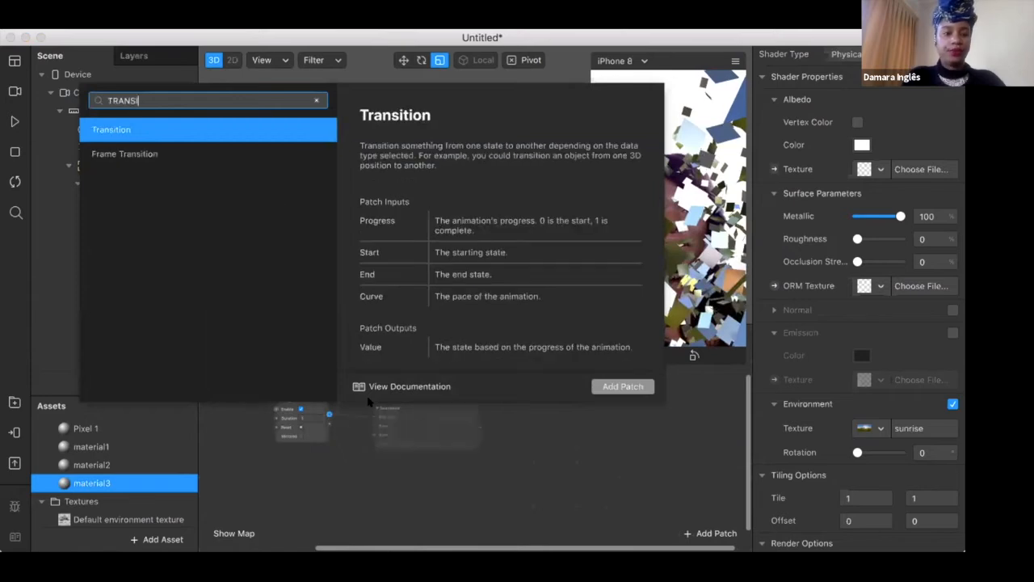
{"action": "type", "text": "TI"}
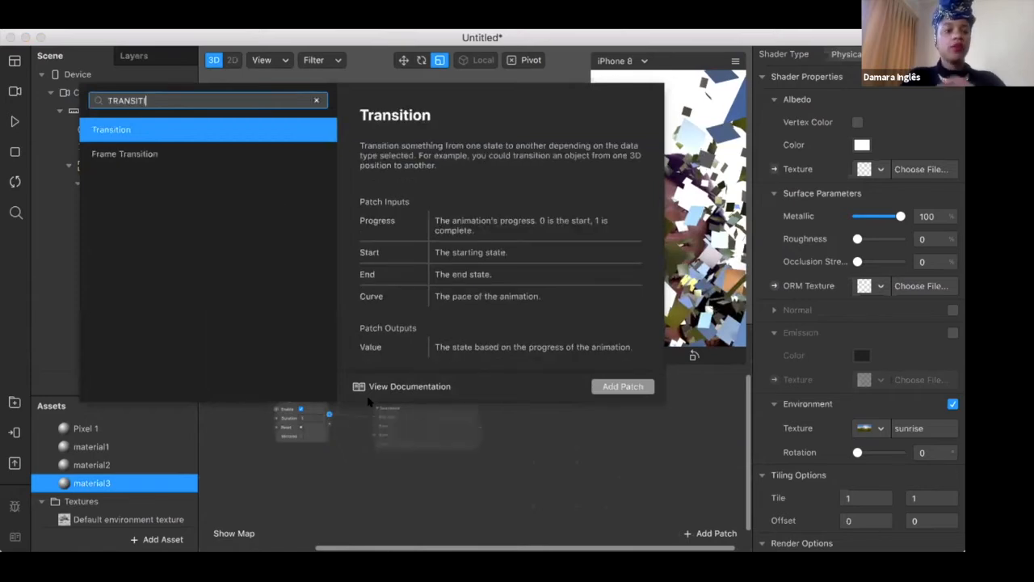
{"action": "left_click", "coordinate": [623, 386]}
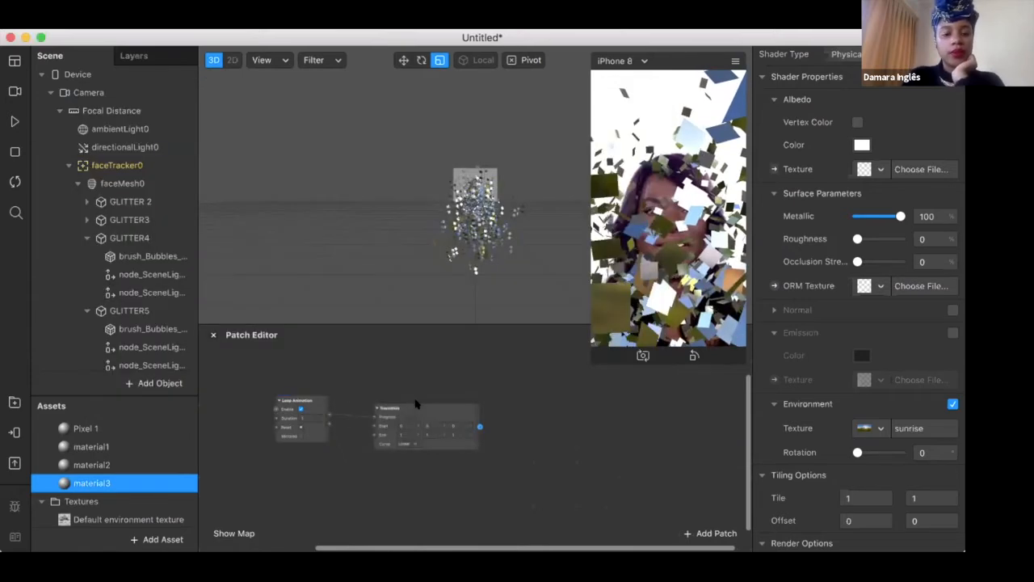
{"action": "left_click_drag", "start_coordinate": [409, 426], "coordinate": [386, 415]}
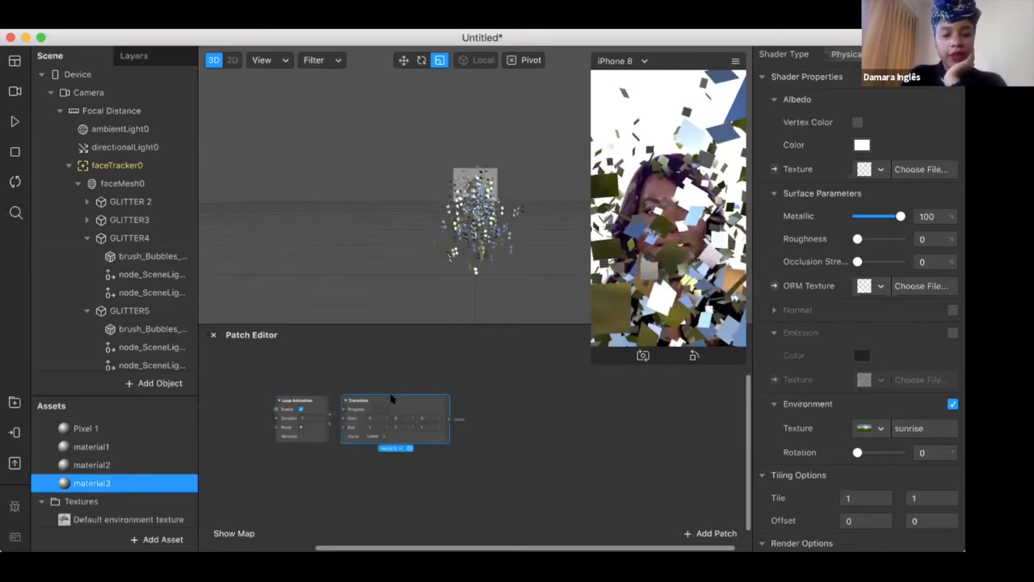
{"action": "left_click_drag", "start_coordinate": [393, 392], "coordinate": [392, 383]}
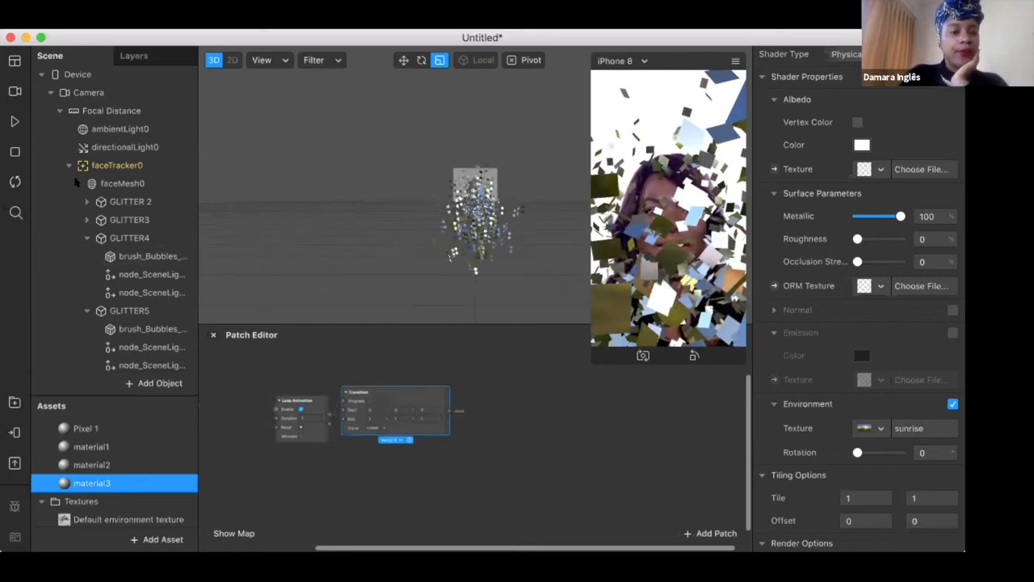
Collapse GLITTER4 and GLITTER5, create a Rotation patch for GLITTER 2 and connect the Transition's value output to it
{"action": "left_click", "coordinate": [87, 238]}
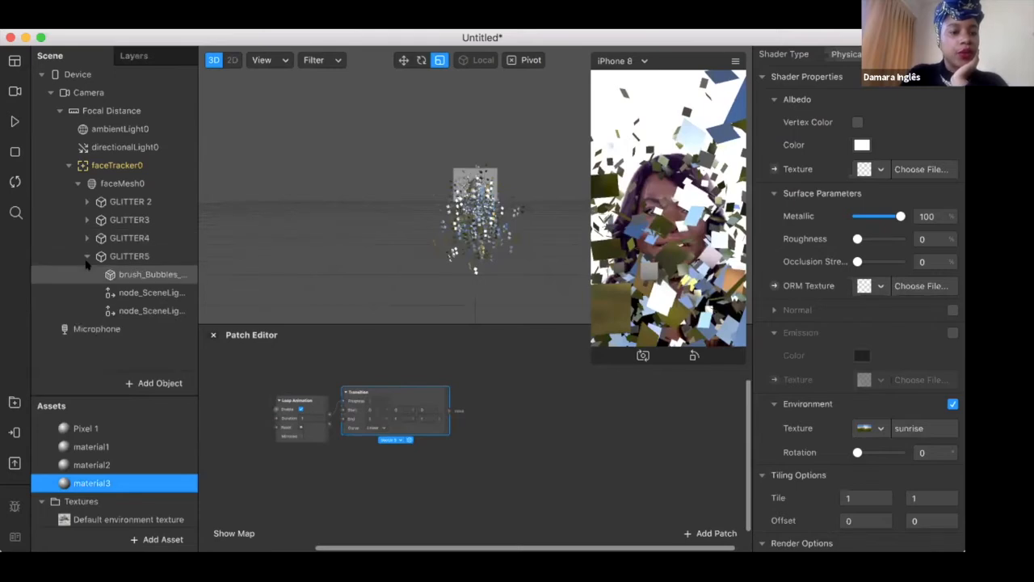
{"action": "left_click", "coordinate": [88, 256]}
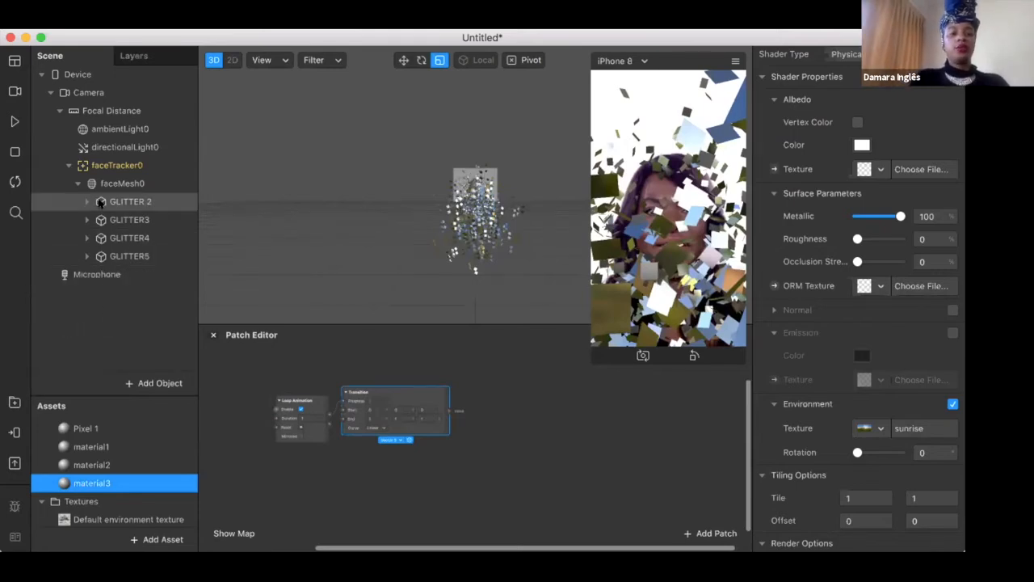
{"action": "left_click", "coordinate": [128, 203]}
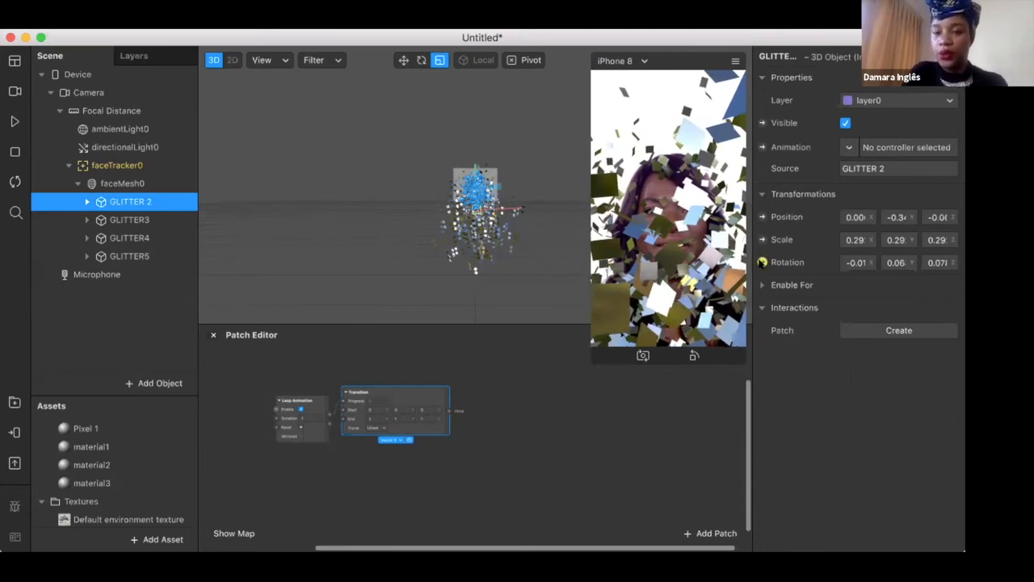
{"action": "left_click", "coordinate": [762, 262]}
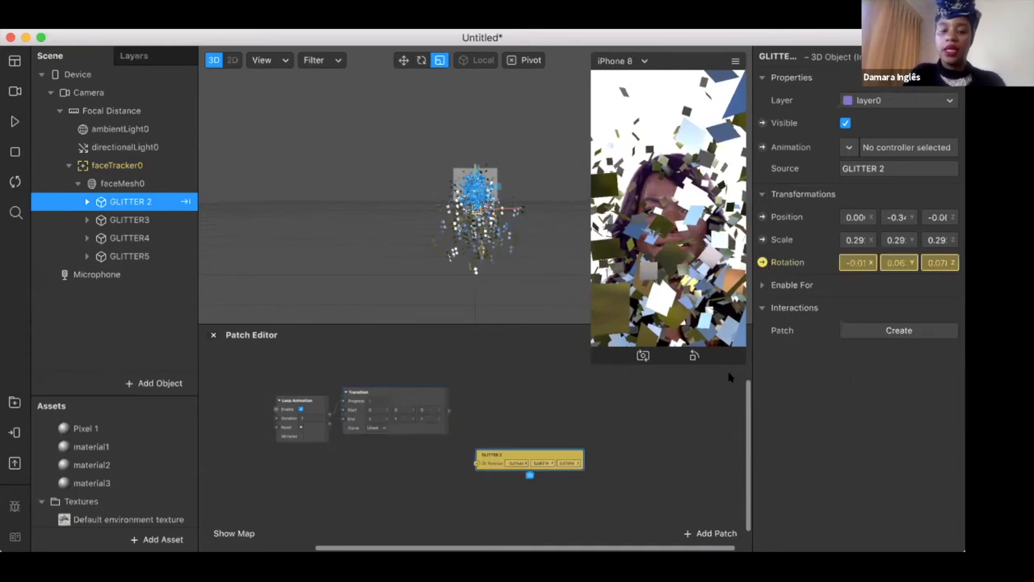
{"action": "left_click_drag", "start_coordinate": [519, 450], "coordinate": [459, 399]}
{"action": "left_click", "coordinate": [449, 412]}
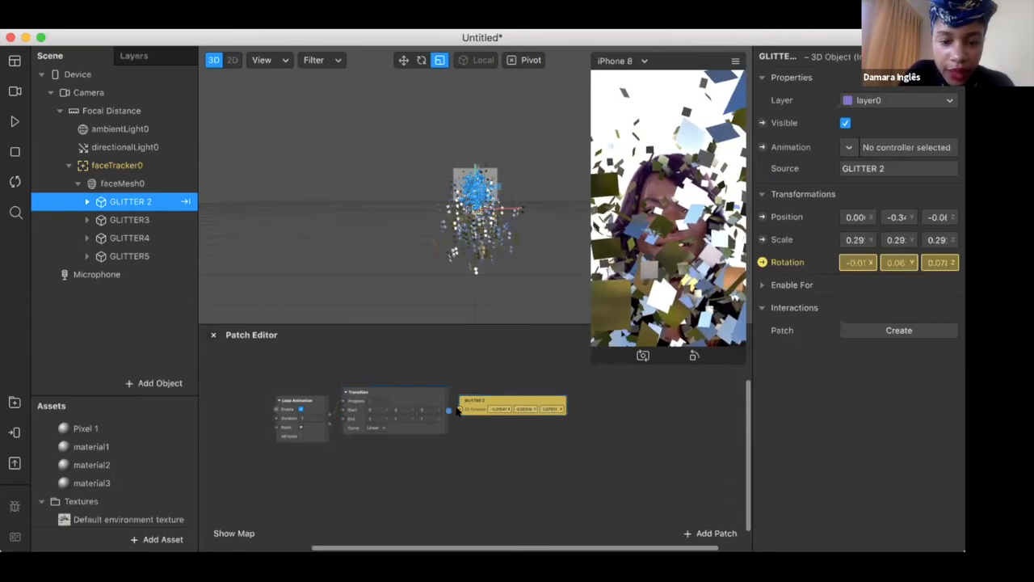
{"action": "scroll", "coordinate": [494, 463], "scroll_direction": "up", "scroll_amount": 2}
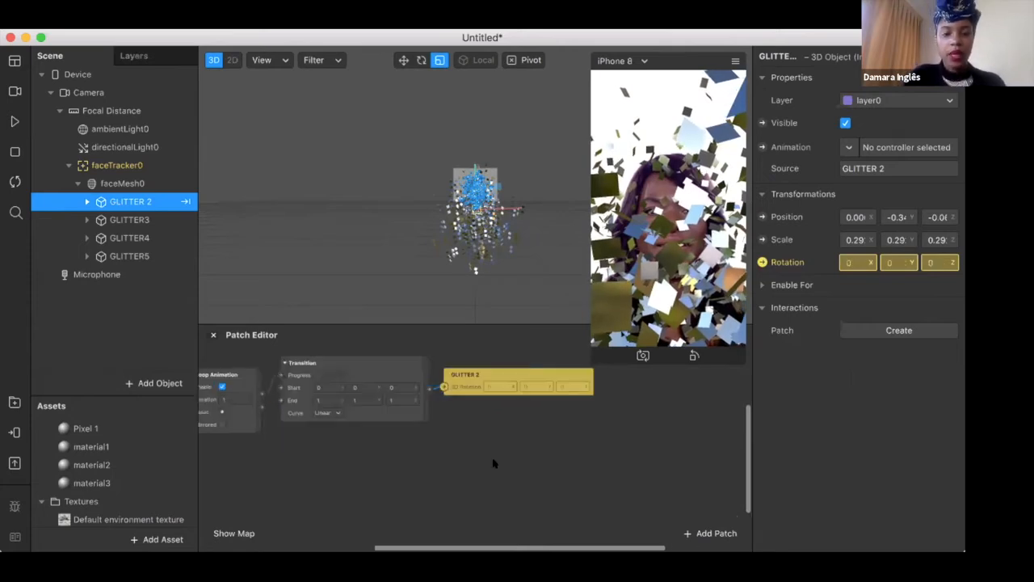
{"action": "scroll", "coordinate": [495, 463], "scroll_direction": "left", "scroll_amount": 3}
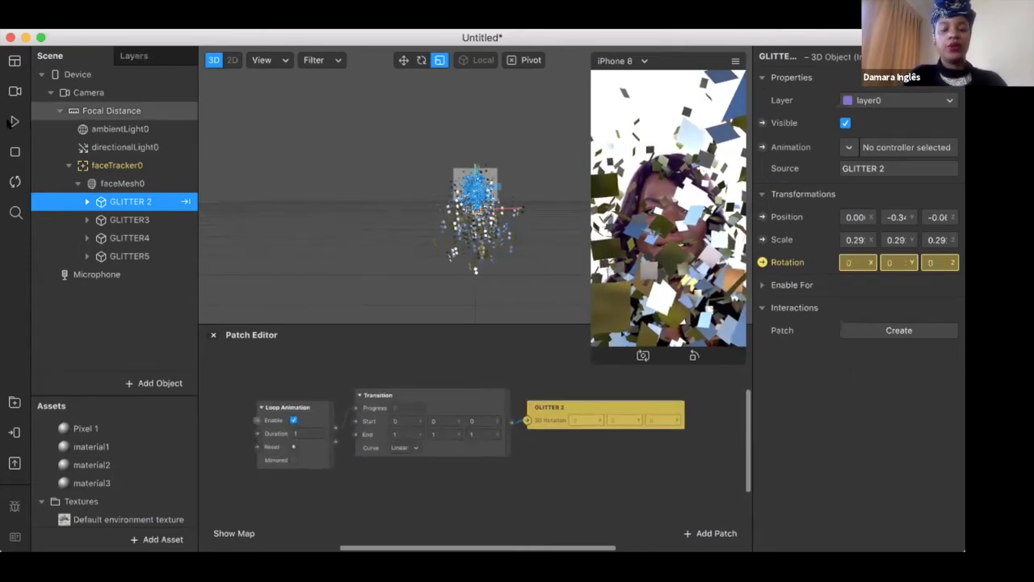
Play the preview, set the Transition's End Y value to 360, and pause the preview after watching the rotation
{"action": "left_click", "coordinate": [13, 122]}
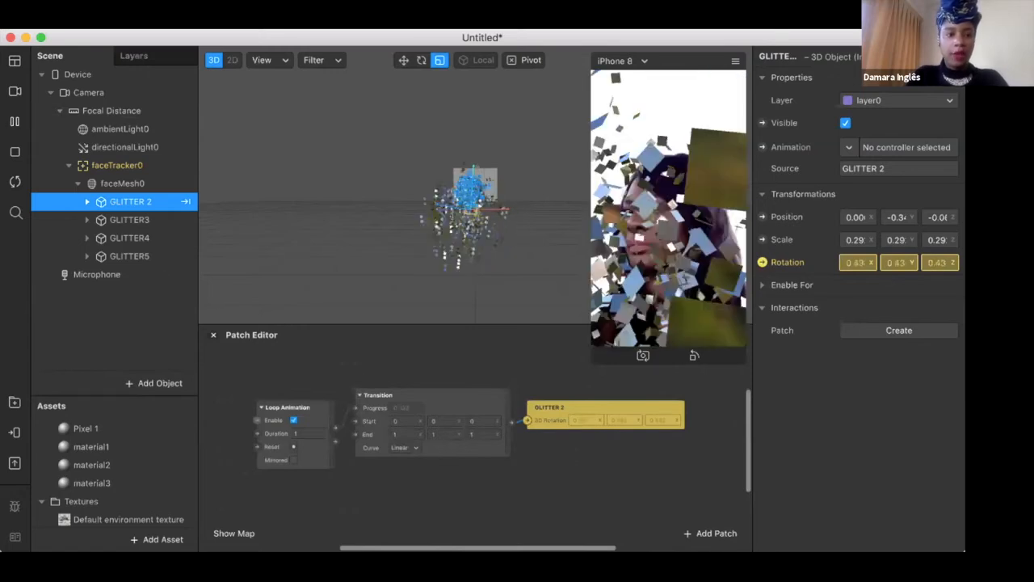
{"action": "left_click", "coordinate": [442, 431]}
{"action": "type", "text": "360"}
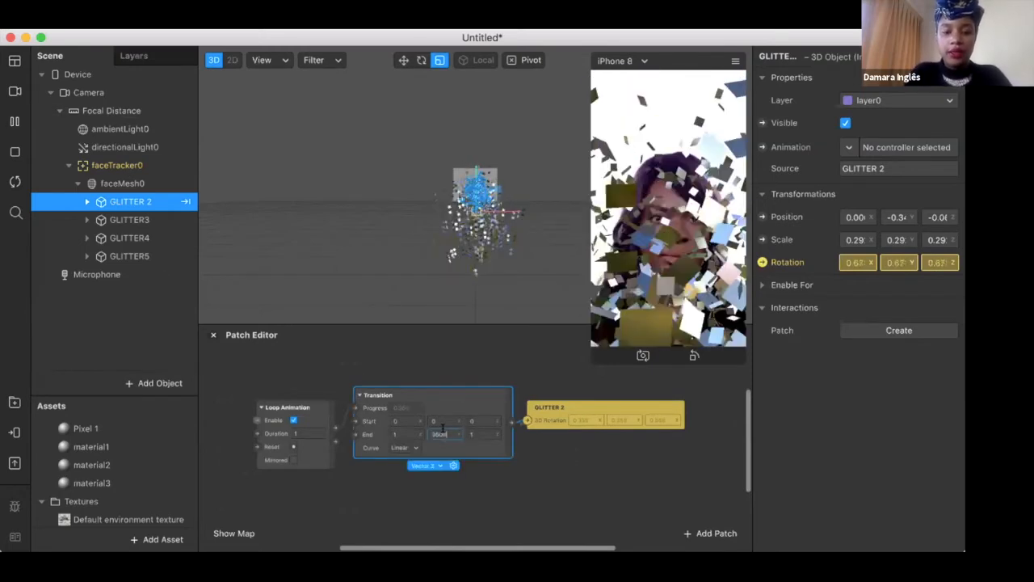
{"action": "key", "text": "Return"}
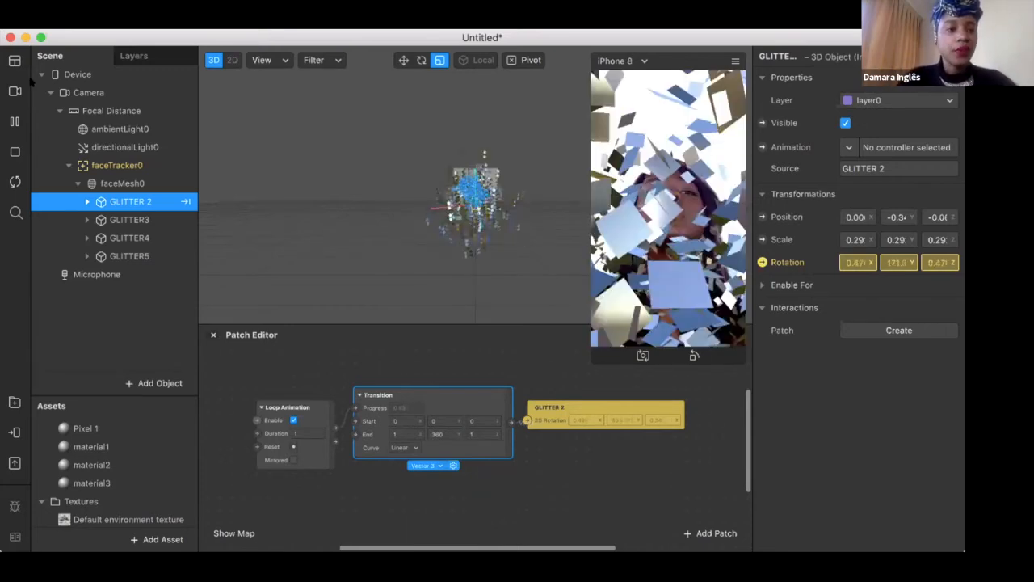
{"action": "left_click", "coordinate": [15, 121]}
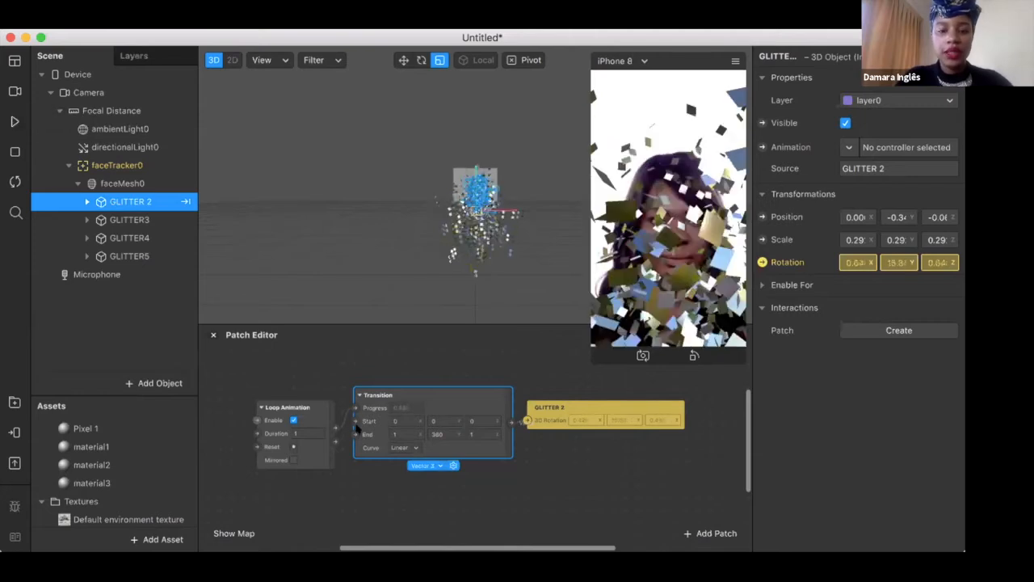
Set the Loop Animation's Duration to 5 seconds to slow GLITTER 2's rotation
{"action": "scroll", "coordinate": [542, 472], "scroll_direction": "down", "scroll_amount": 2}
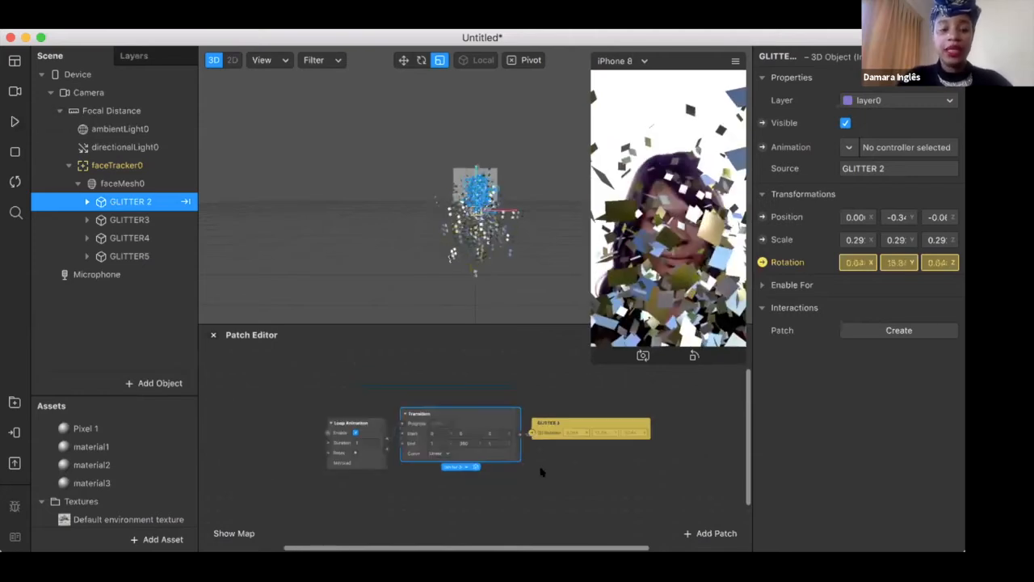
{"action": "scroll", "coordinate": [542, 472], "scroll_direction": "down", "scroll_amount": 2}
{"action": "scroll", "coordinate": [542, 472], "scroll_direction": "right", "scroll_amount": 1}
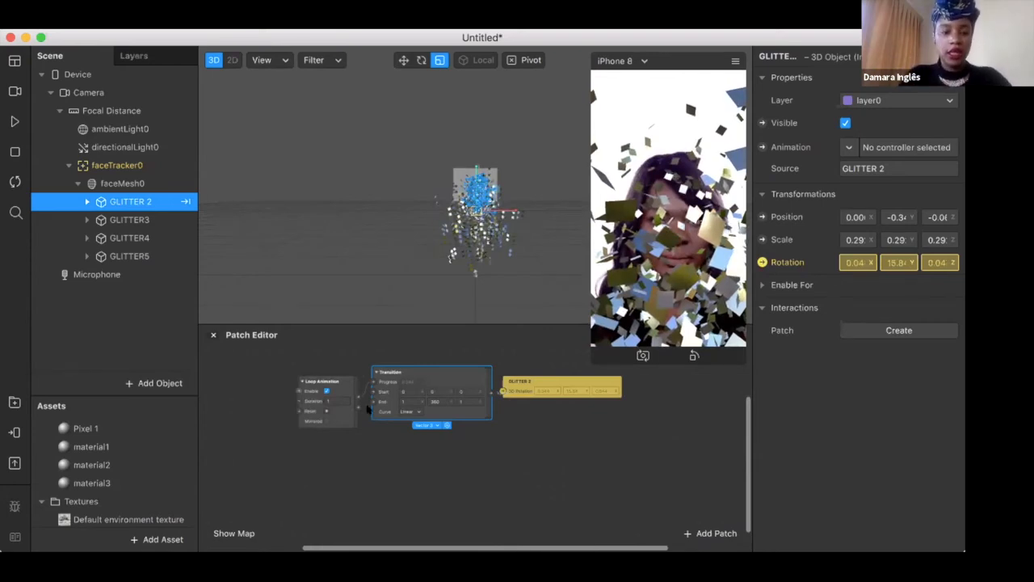
{"action": "left_click", "coordinate": [335, 396]}
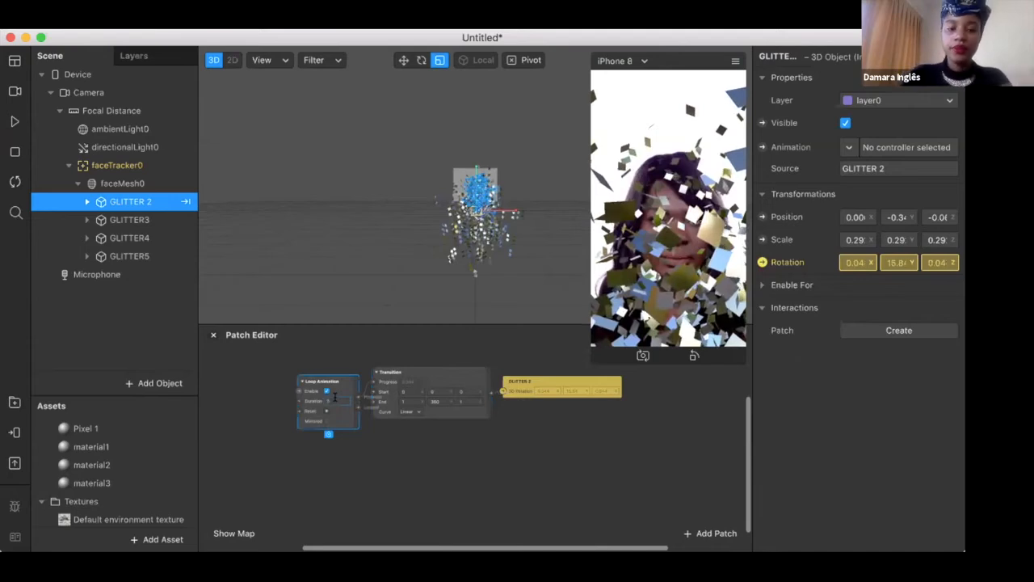
{"action": "scroll", "coordinate": [329, 399], "scroll_direction": "up", "scroll_amount": 3}
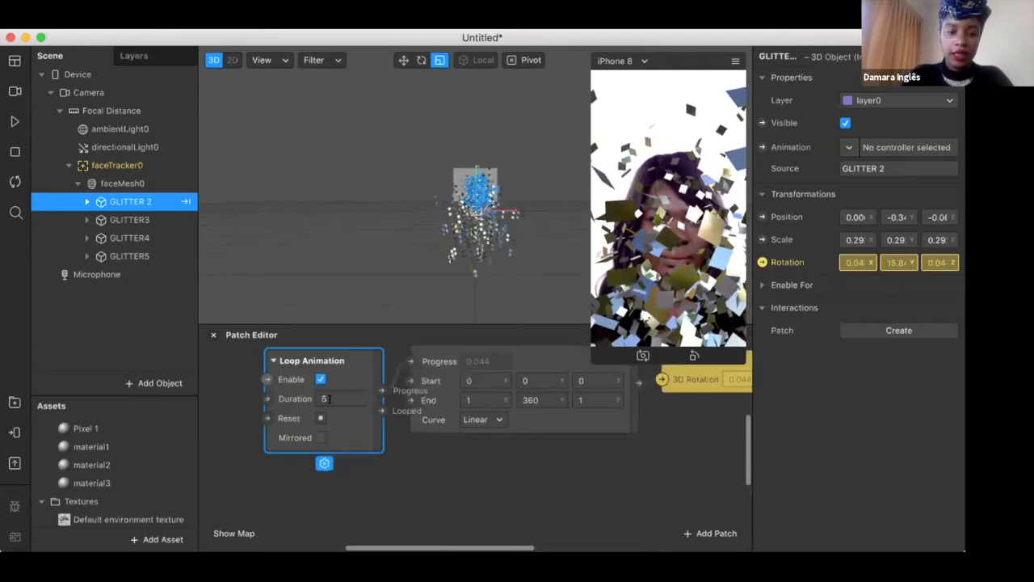
{"action": "scroll", "coordinate": [323, 396], "scroll_direction": "up", "scroll_amount": 3}
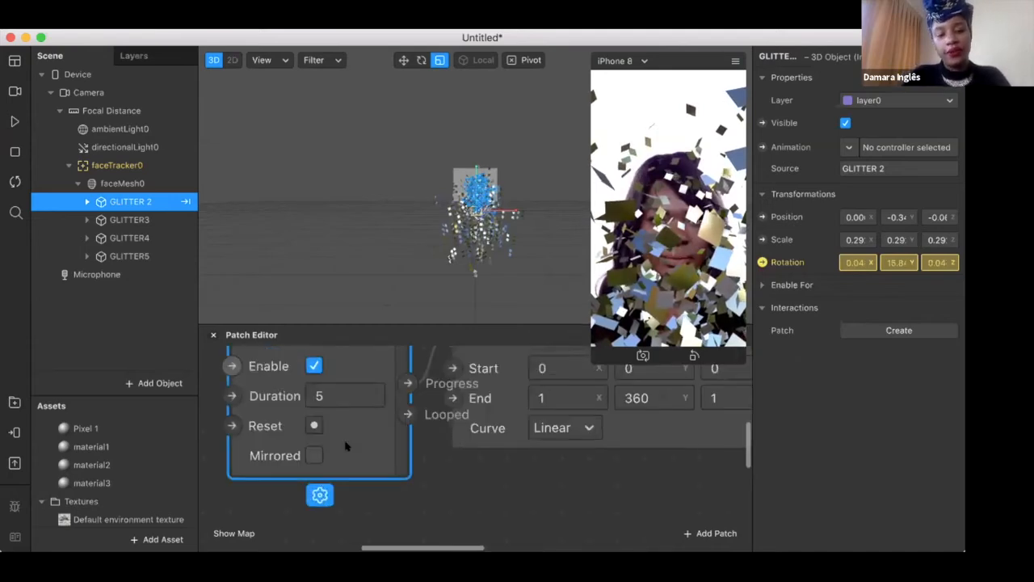
{"action": "scroll", "coordinate": [345, 446], "scroll_direction": "down", "scroll_amount": 3}
{"action": "scroll", "coordinate": [345, 445], "scroll_direction": "down", "scroll_amount": 2}
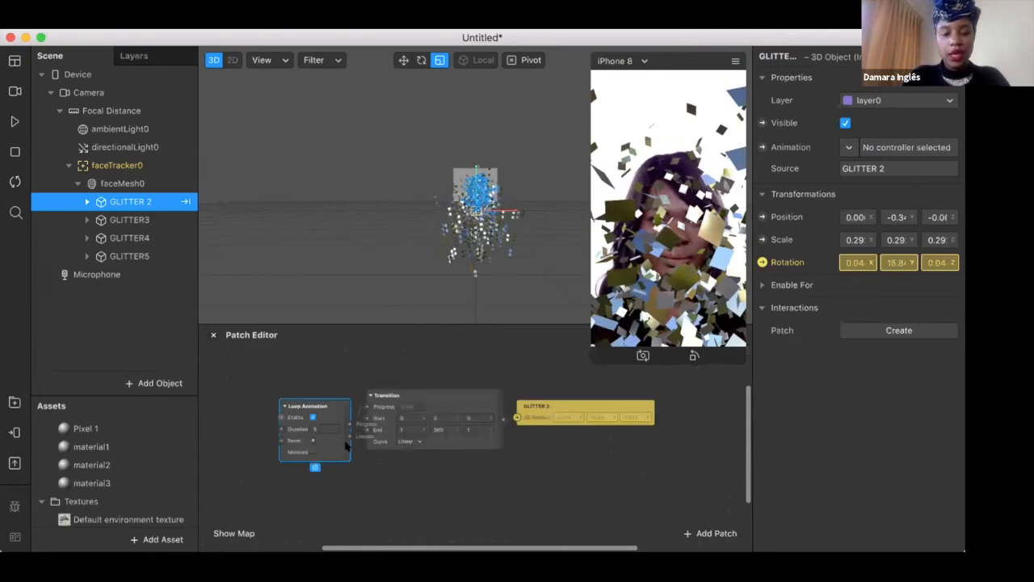
{"action": "scroll", "coordinate": [406, 390], "scroll_direction": "down", "scroll_amount": 1}
Duplicate the Loop Animation and Transition patches together and place the copies below the originals
{"action": "left_click", "coordinate": [409, 390], "text": "shift"}
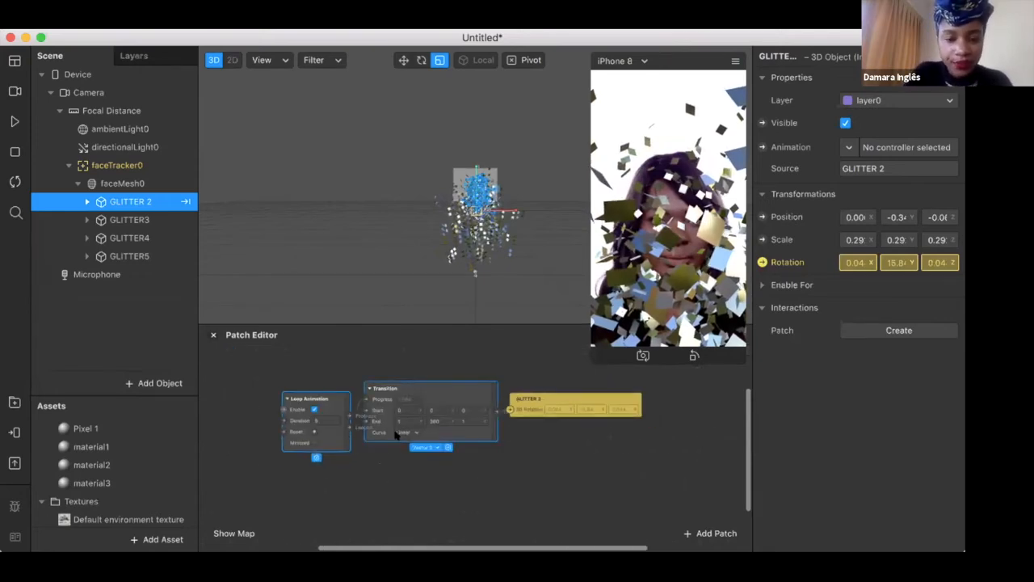
{"action": "key", "text": "super+v"}
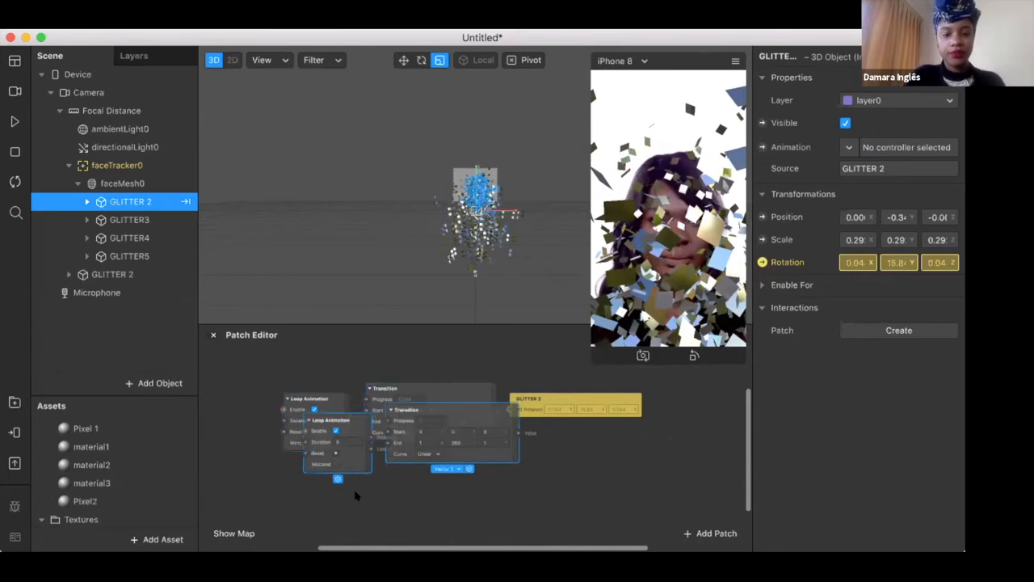
{"action": "scroll", "coordinate": [375, 363], "scroll_direction": "down", "scroll_amount": 3}
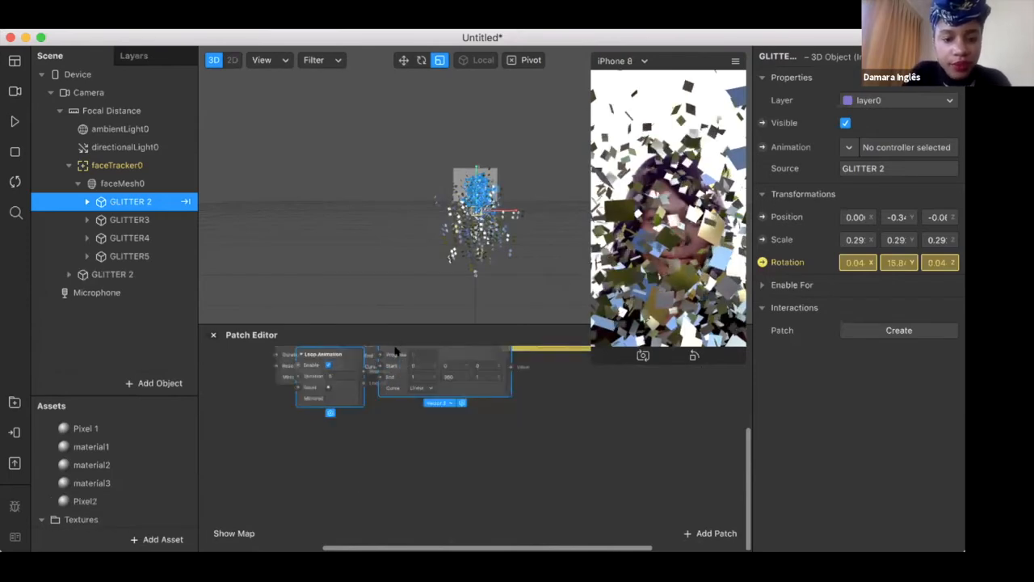
{"action": "left_click_drag", "start_coordinate": [396, 349], "coordinate": [368, 435]}
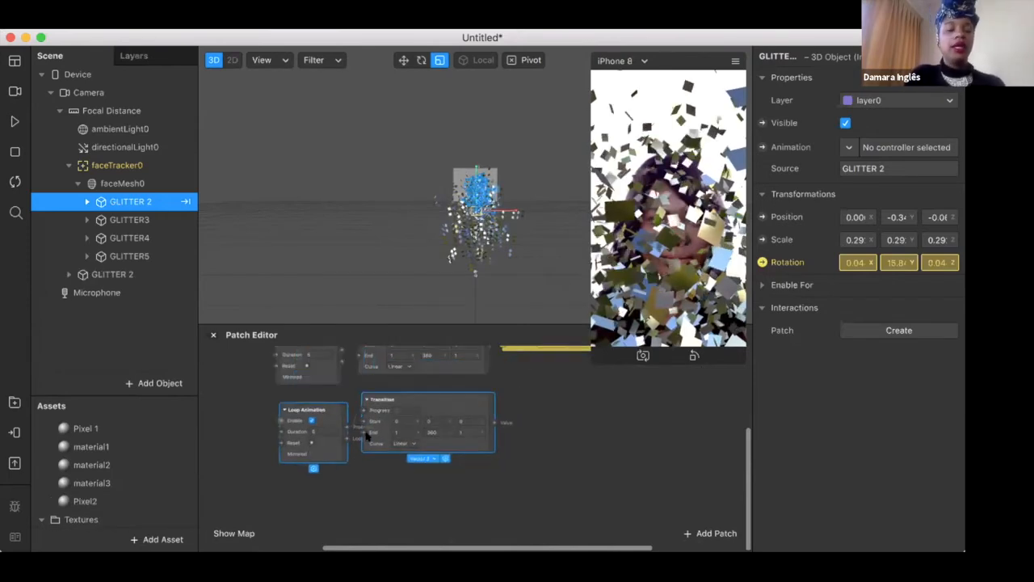
Create a Rotation patch for GLITTER3 and connect the duplicated Transition's value output to it
{"action": "left_click", "coordinate": [127, 221]}
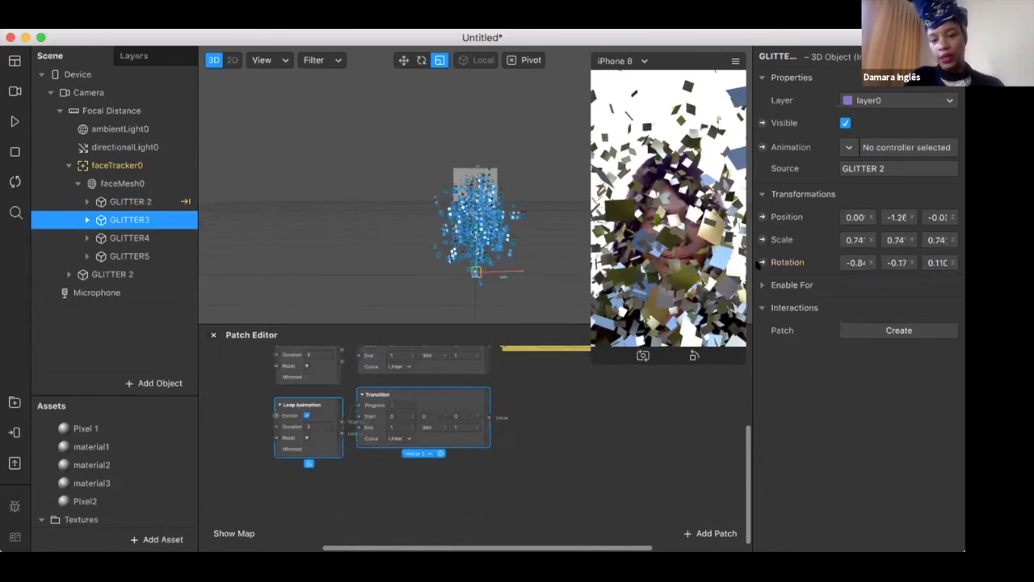
{"action": "left_click", "coordinate": [762, 262]}
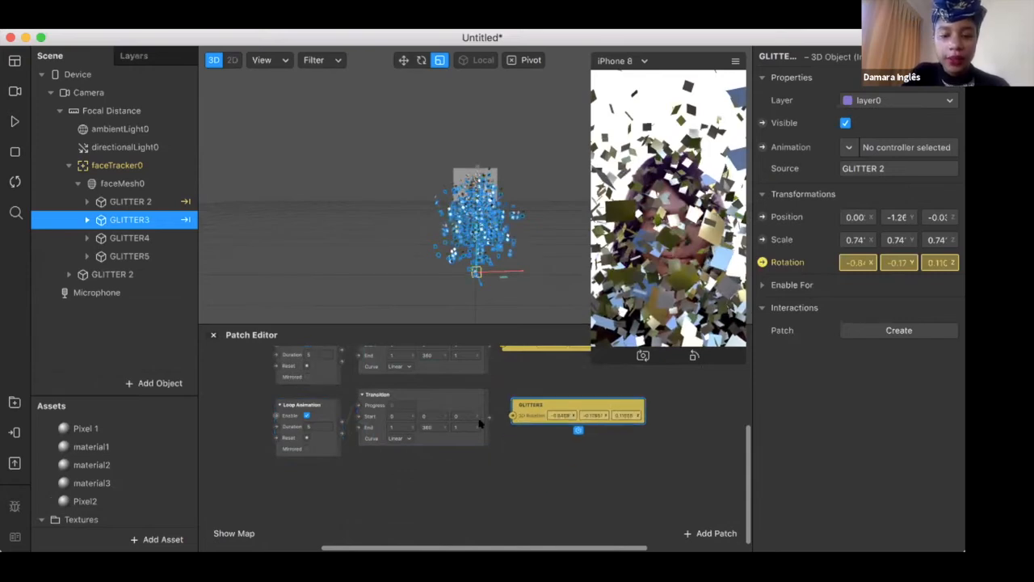
{"action": "left_click_drag", "start_coordinate": [488, 417], "coordinate": [512, 415]}
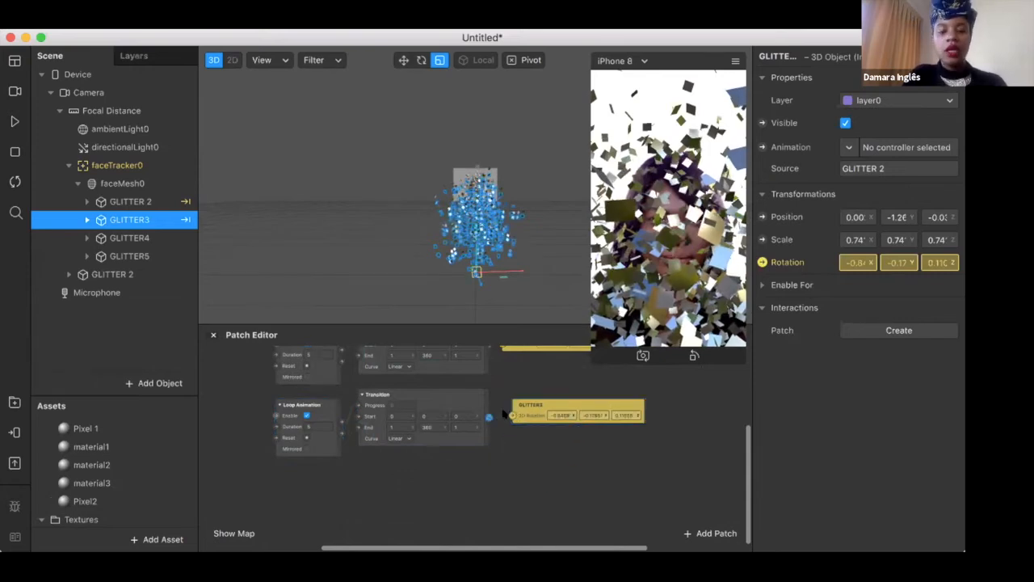
Set the duplicated Loop Animation's Duration to 7 and its Transition's End Y to -360, and preview the motion briefly
{"action": "left_click", "coordinate": [309, 423]}
{"action": "type", "text": "2"}
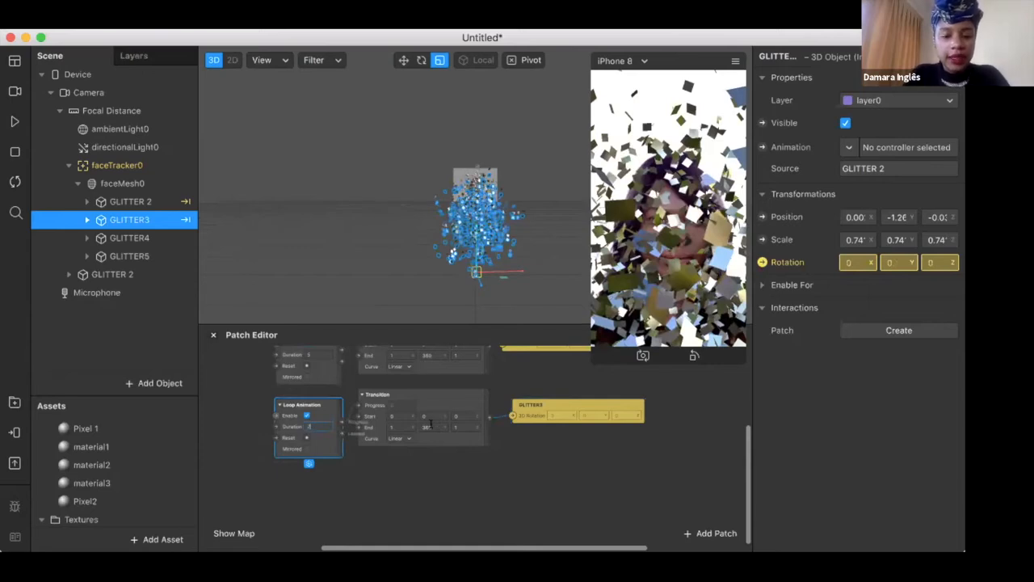
{"action": "left_click", "coordinate": [418, 425]}
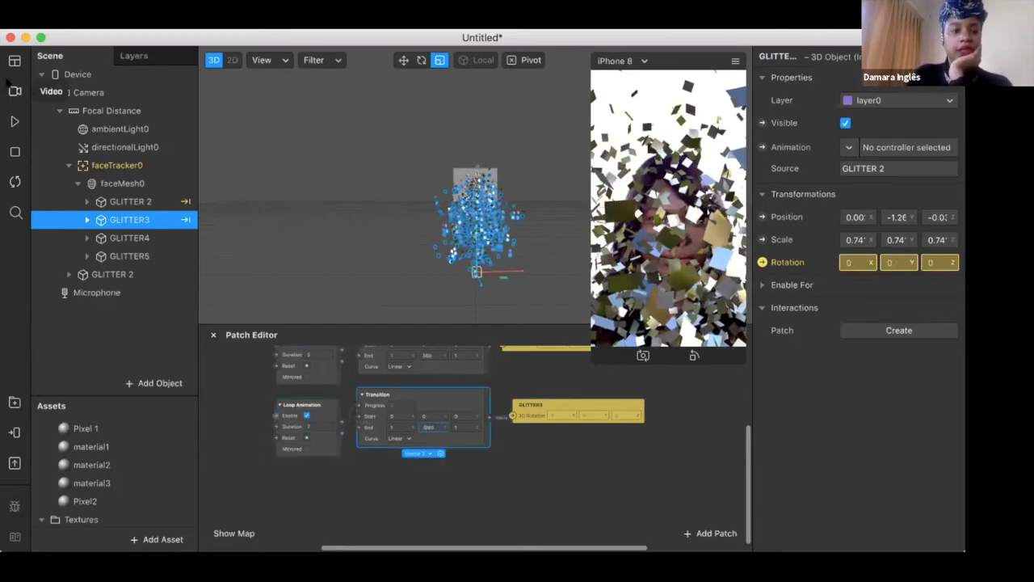
{"action": "left_click", "coordinate": [13, 121]}
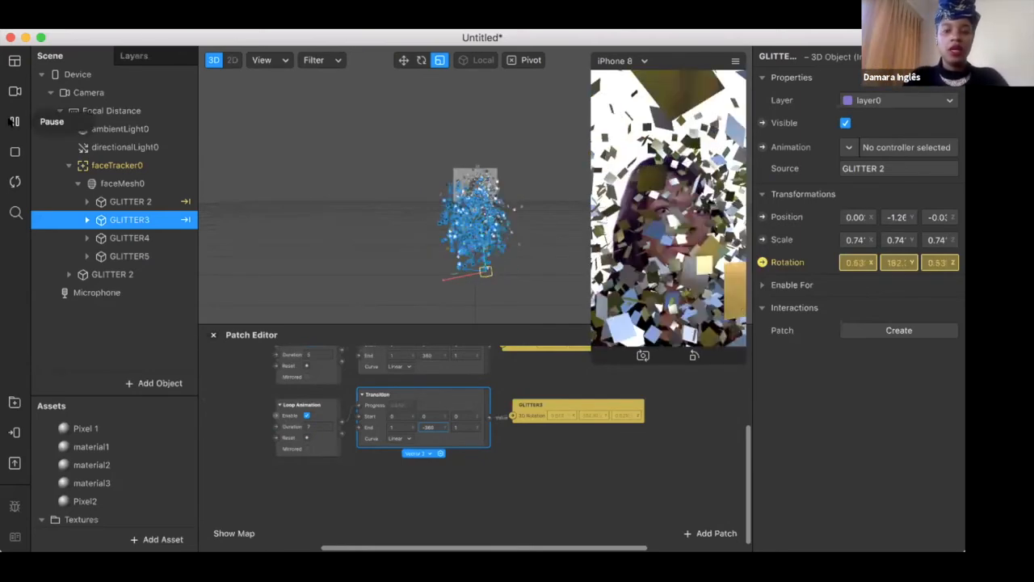
{"action": "left_click", "coordinate": [15, 121]}
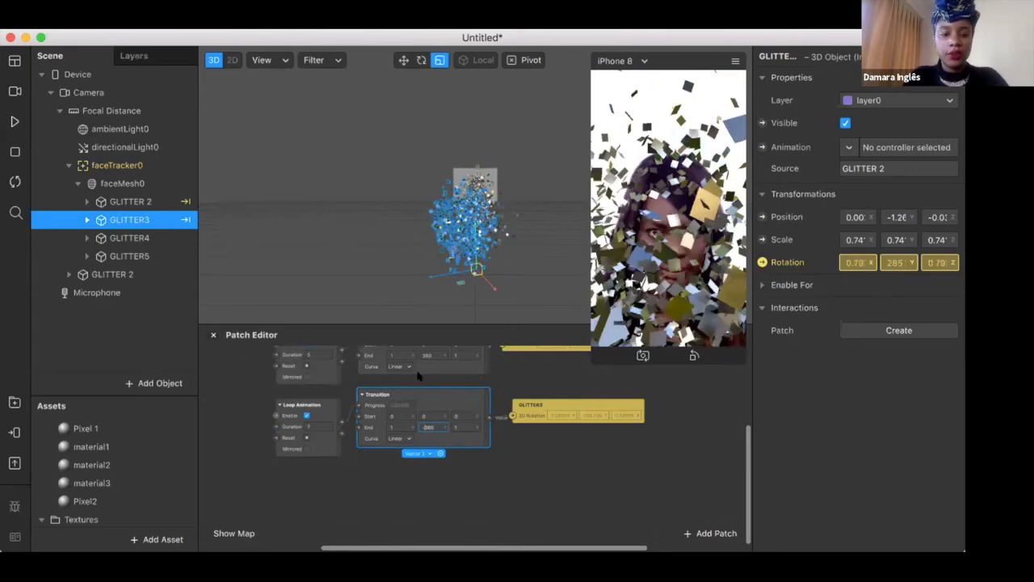
Duplicate GLITTER3's Loop Animation and Transition patches together and place the copies directly below them
{"action": "left_click", "coordinate": [287, 404]}
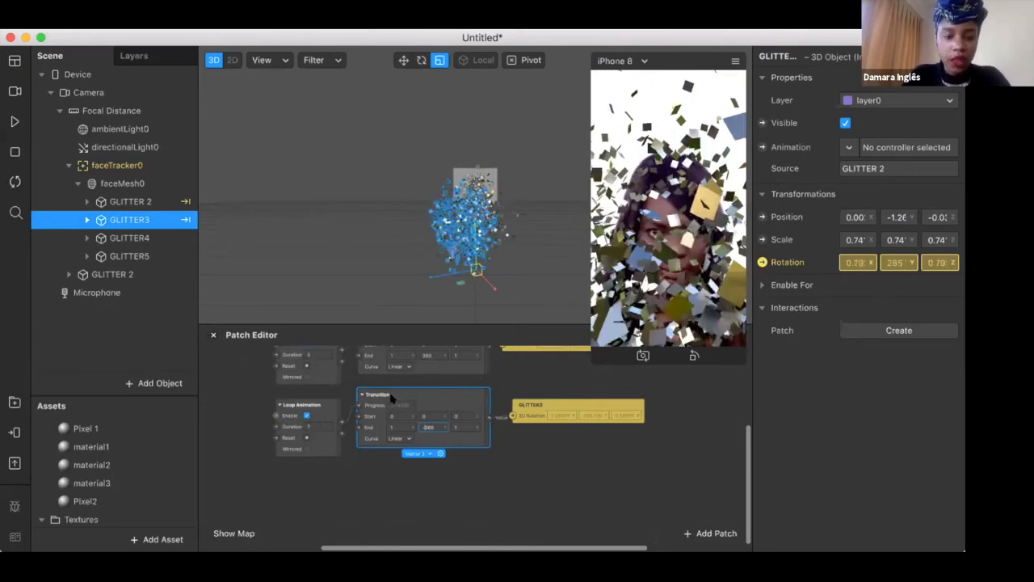
{"action": "left_click", "coordinate": [392, 398], "text": "shift"}
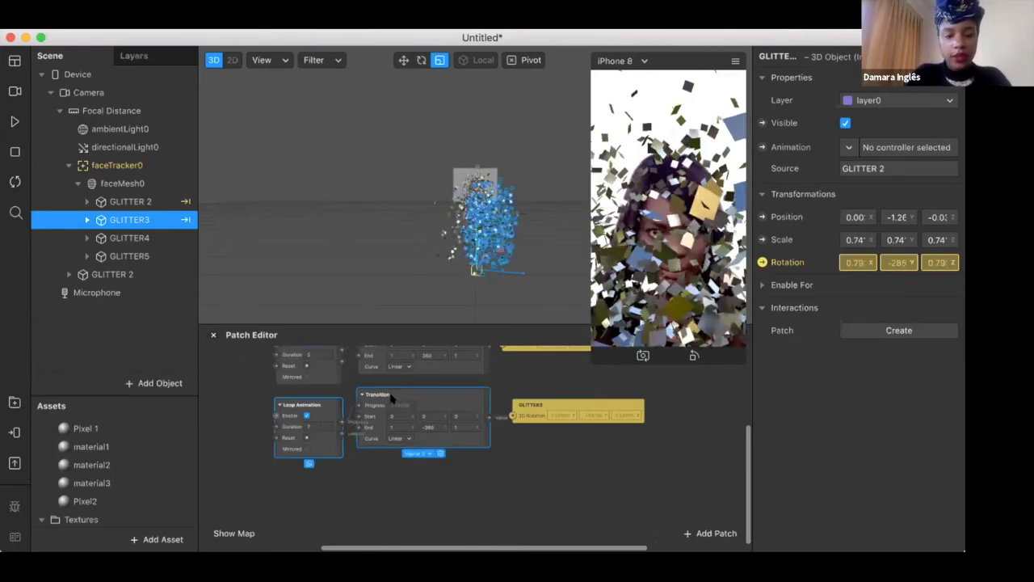
{"action": "key", "text": "super+d"}
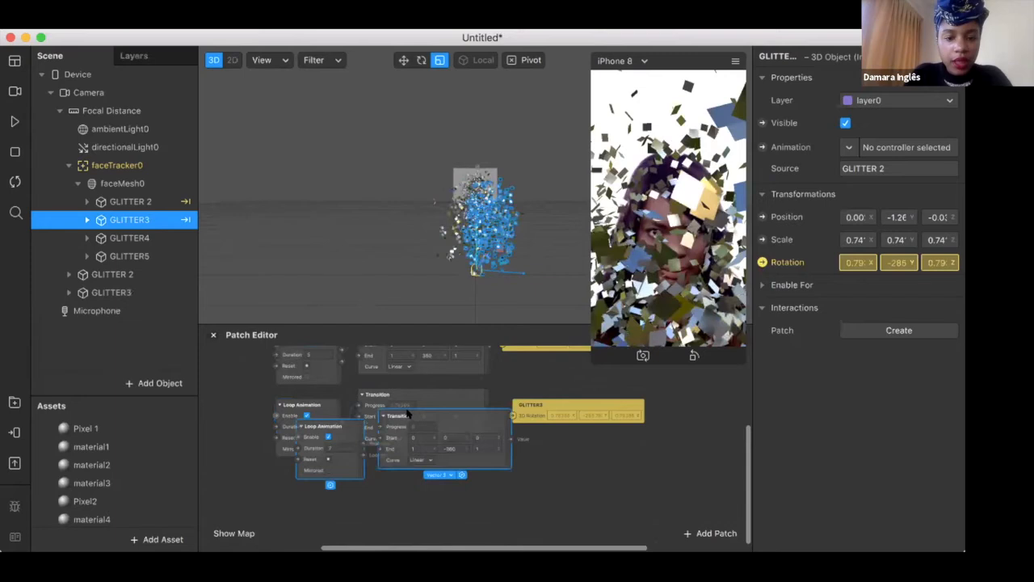
{"action": "left_click_drag", "start_coordinate": [422, 413], "coordinate": [380, 473]}
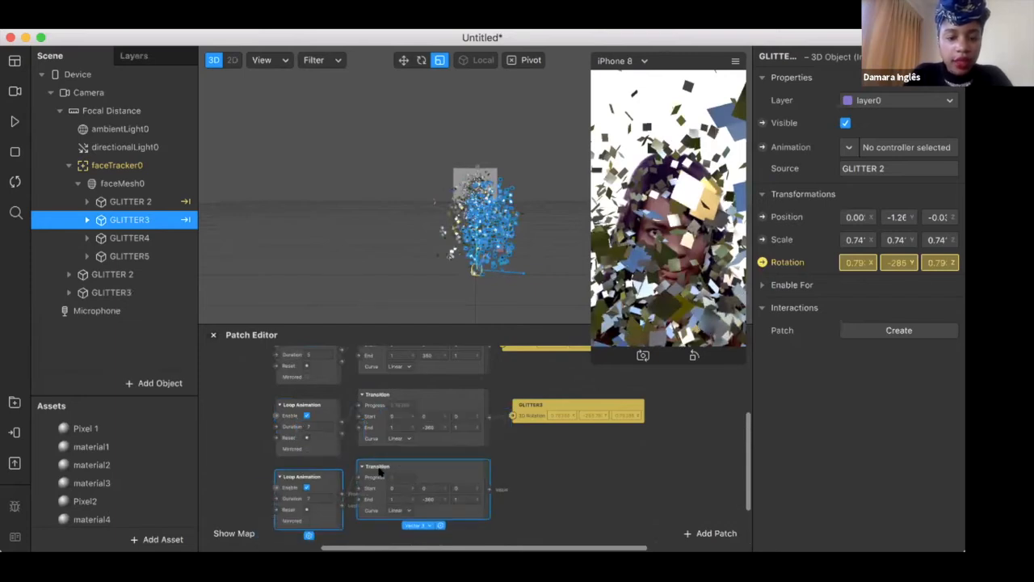
Set the newest Loop Animation's Duration to 3 and its Transition's End Y to 360
{"action": "left_click", "coordinate": [309, 498]}
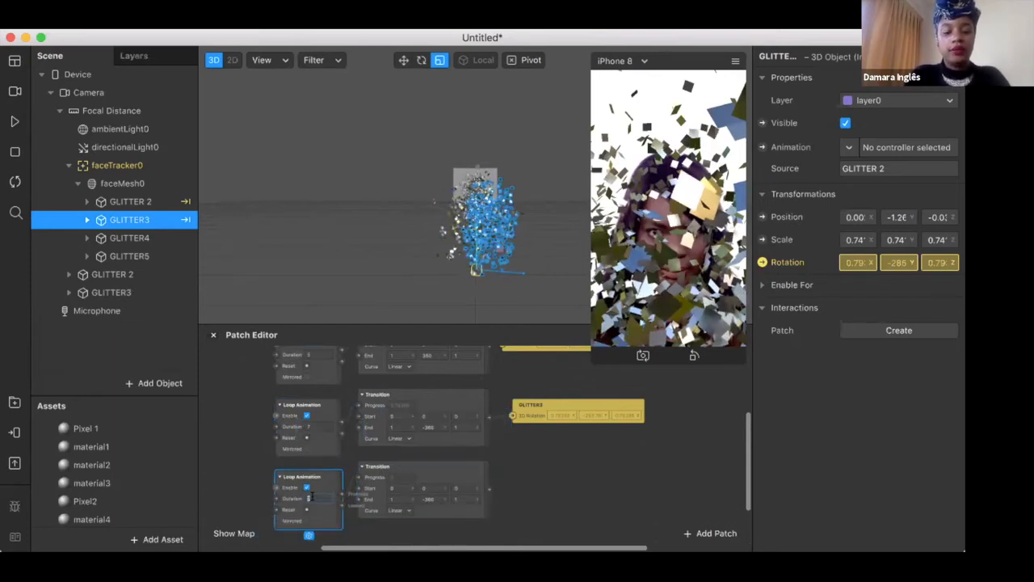
{"action": "type", "text": "3"}
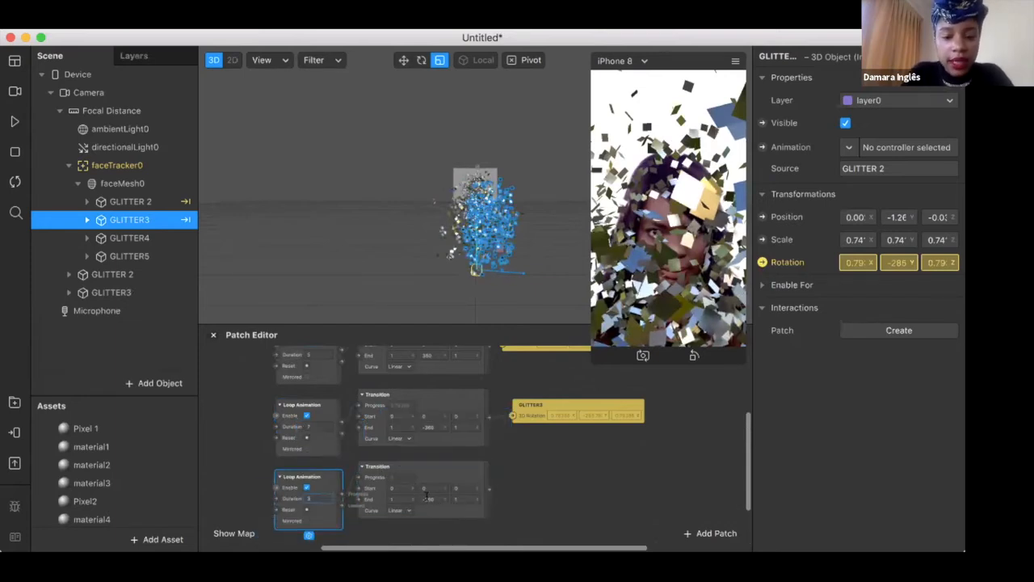
{"action": "left_click", "coordinate": [421, 497]}
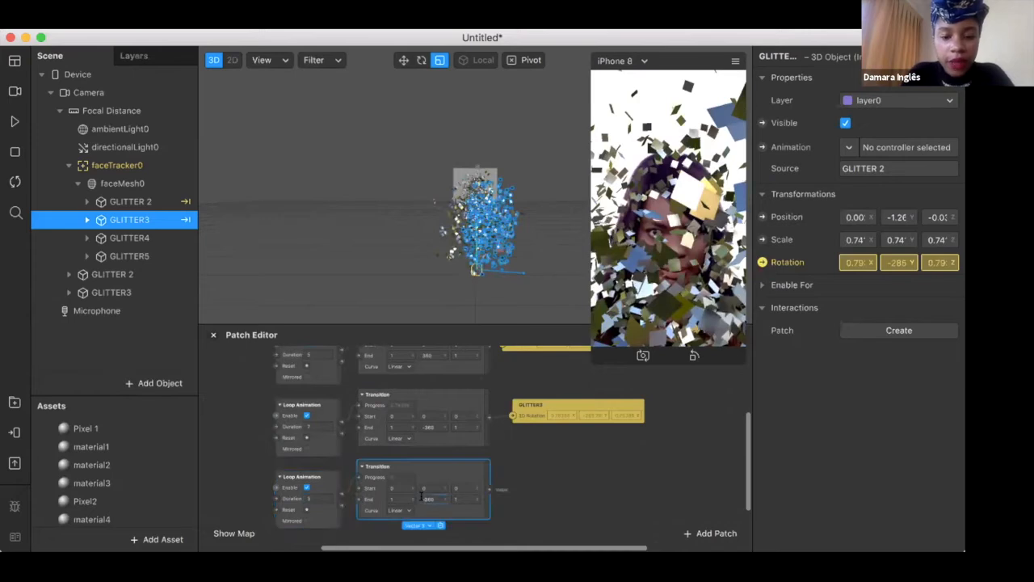
{"action": "left_click", "coordinate": [548, 473]}
Create a Rotation patch for GLITTER4, connect the newest Transition's value output to it, and preview the motion briefly
{"action": "scroll", "coordinate": [548, 472], "scroll_direction": "right", "scroll_amount": 2}
{"action": "left_click", "coordinate": [133, 236]}
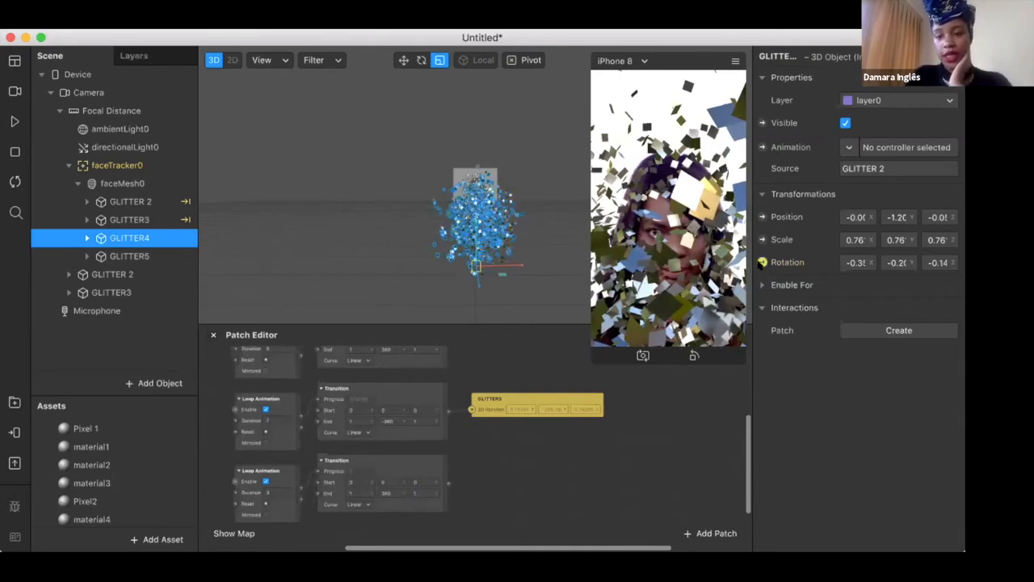
{"action": "left_click", "coordinate": [762, 263]}
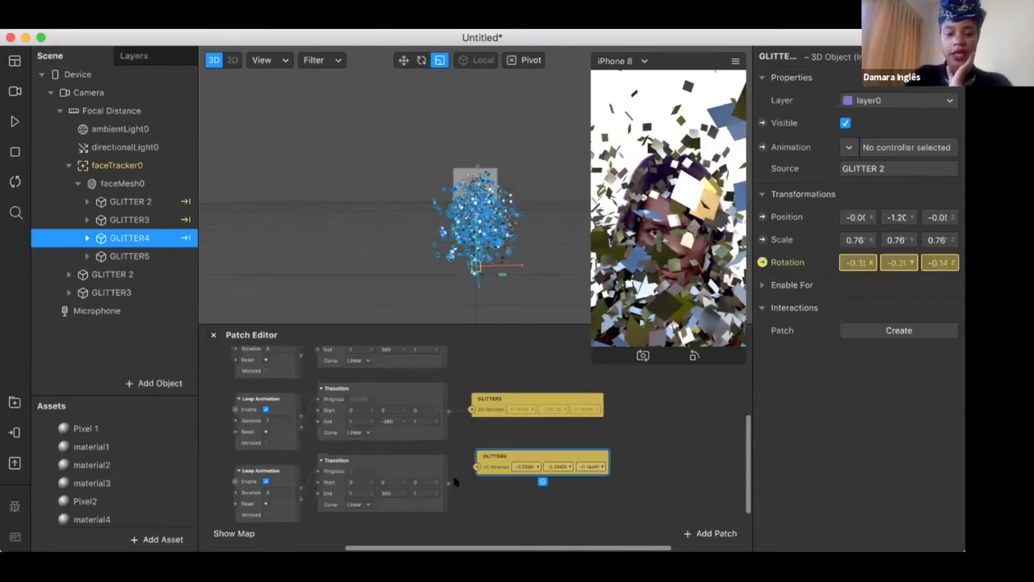
{"action": "left_click_drag", "start_coordinate": [446, 483], "coordinate": [493, 457]}
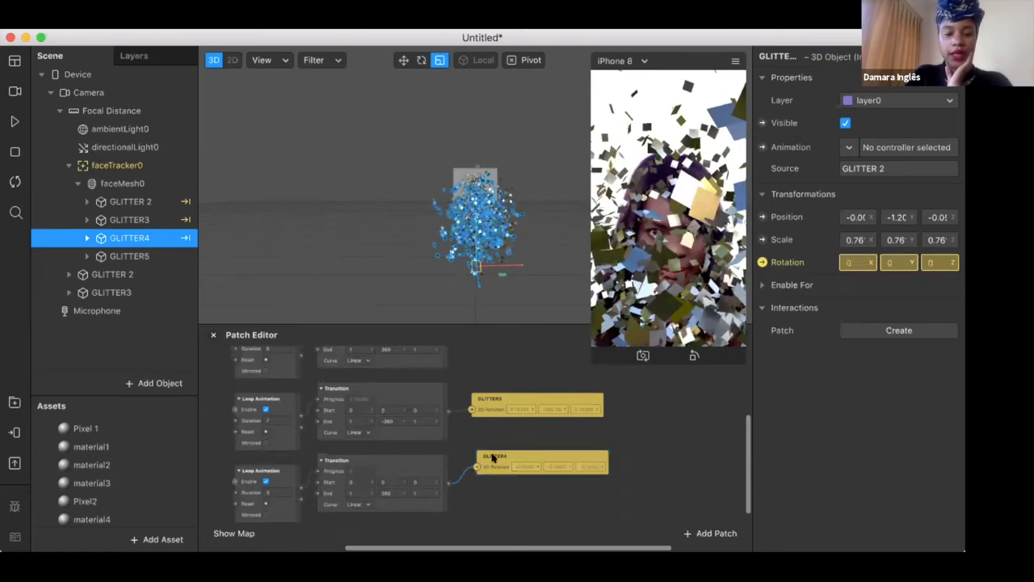
{"action": "left_click", "coordinate": [488, 466]}
{"action": "scroll", "coordinate": [487, 466], "scroll_direction": "down", "scroll_amount": 2}
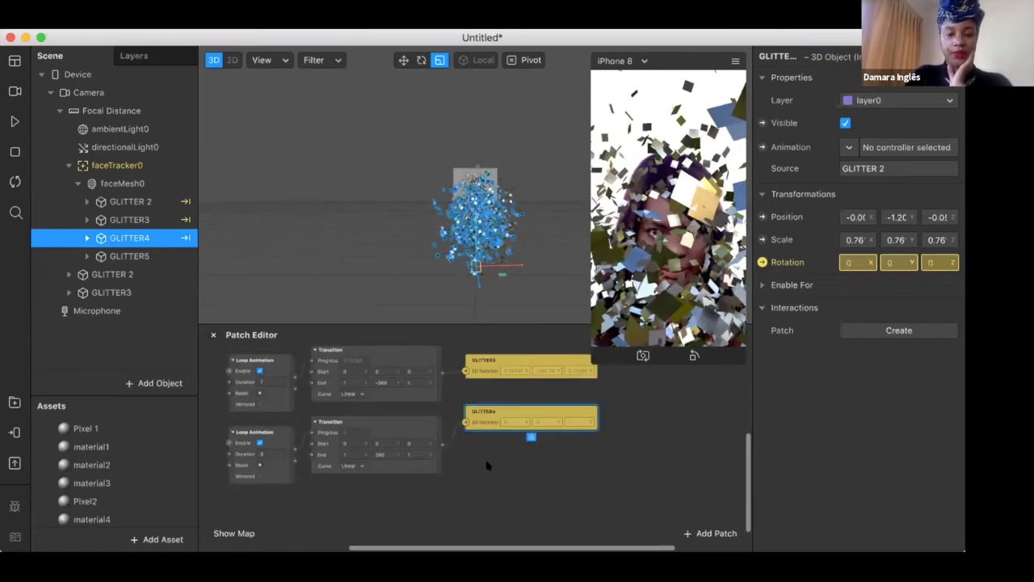
{"action": "scroll", "coordinate": [487, 465], "scroll_direction": "down", "scroll_amount": 4}
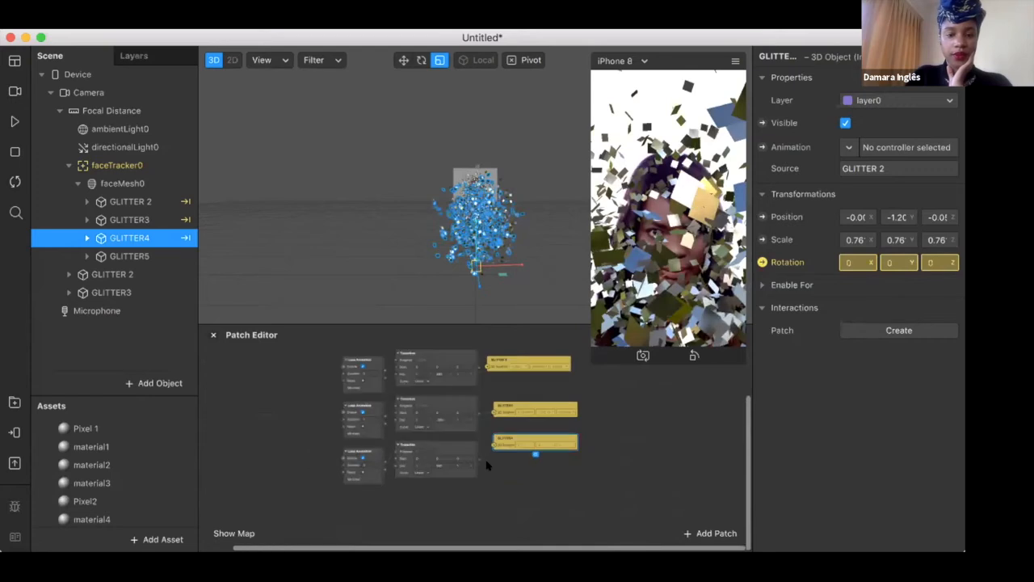
{"action": "left_click", "coordinate": [13, 121]}
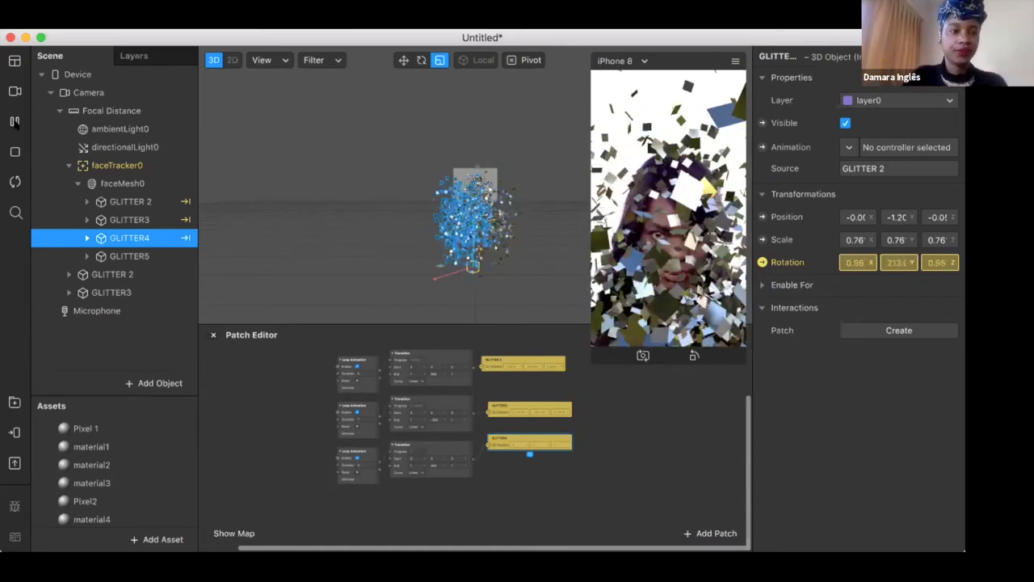
{"action": "left_click", "coordinate": [15, 121]}
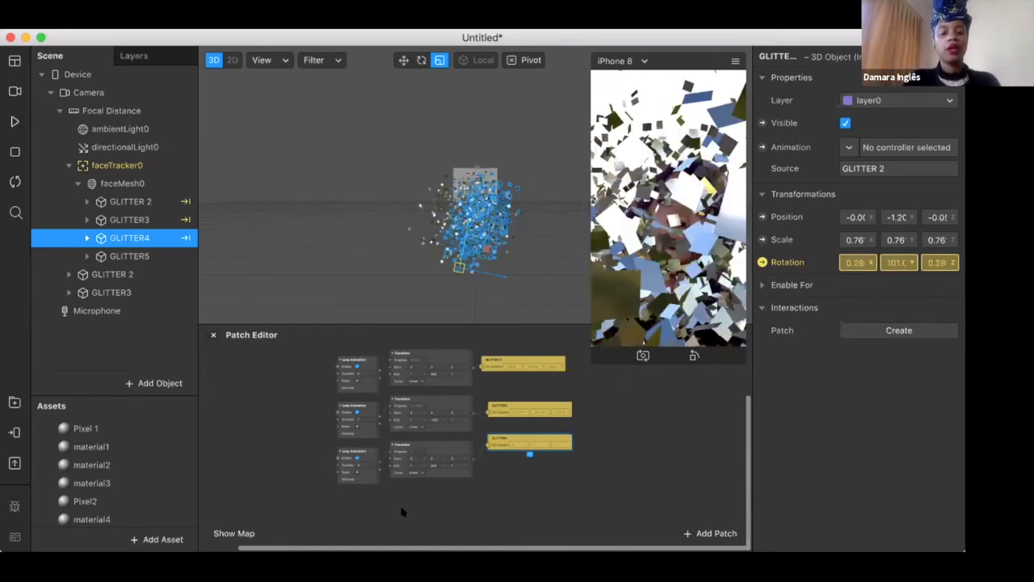
Duplicate GLITTER4's Loop Animation and Transition patches and place the copies below the originals
{"action": "scroll", "coordinate": [347, 449], "scroll_direction": "up", "scroll_amount": 5}
{"action": "left_click", "coordinate": [348, 450]}
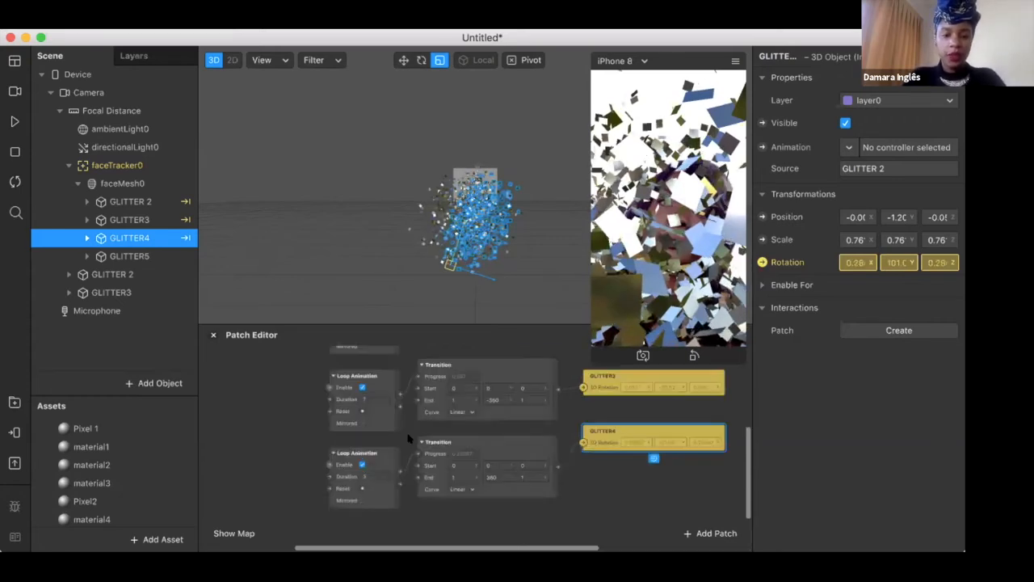
{"action": "left_click", "coordinate": [487, 447]}
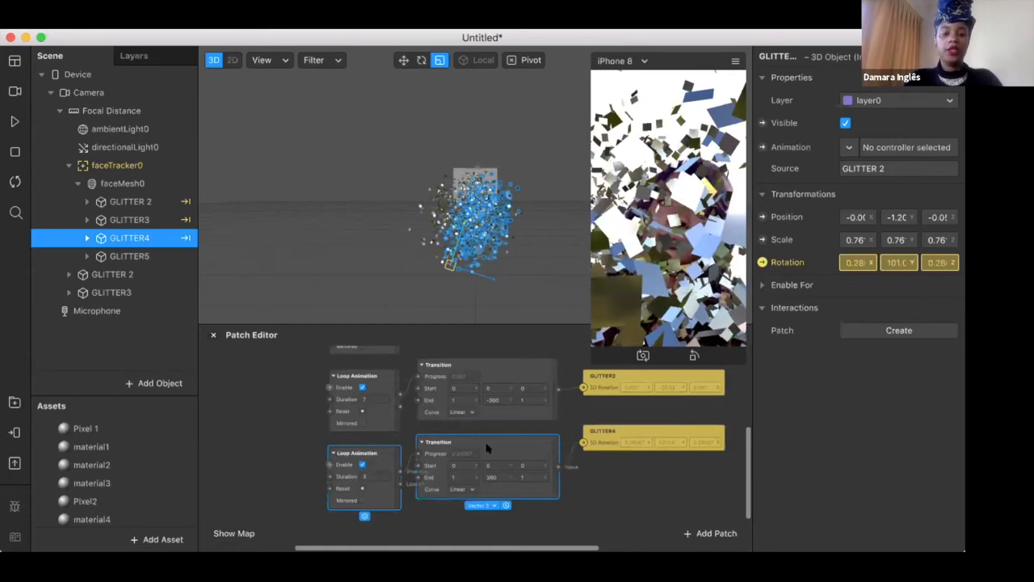
{"action": "key", "text": "super+v"}
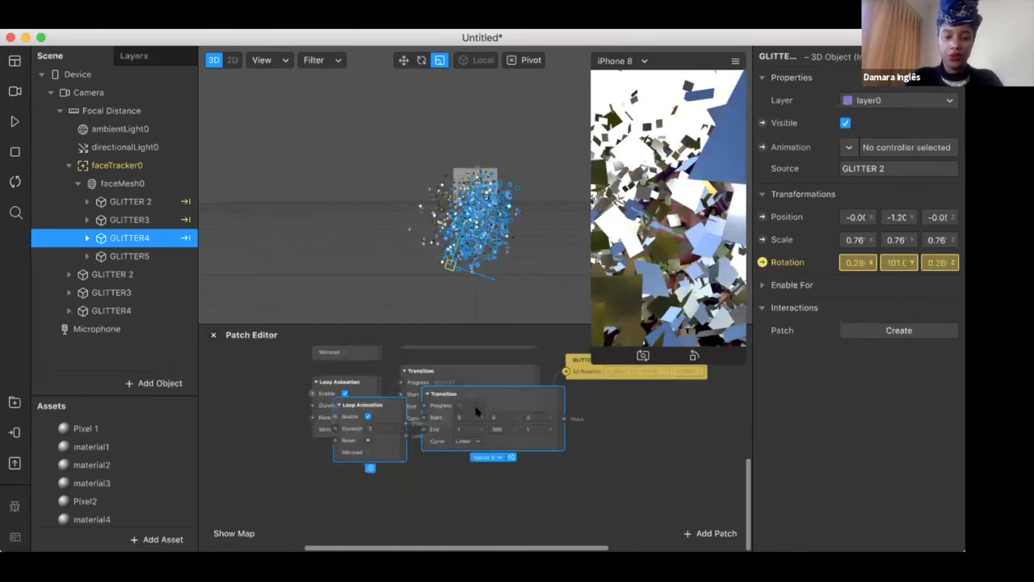
{"action": "left_click_drag", "start_coordinate": [439, 453], "coordinate": [413, 511]}
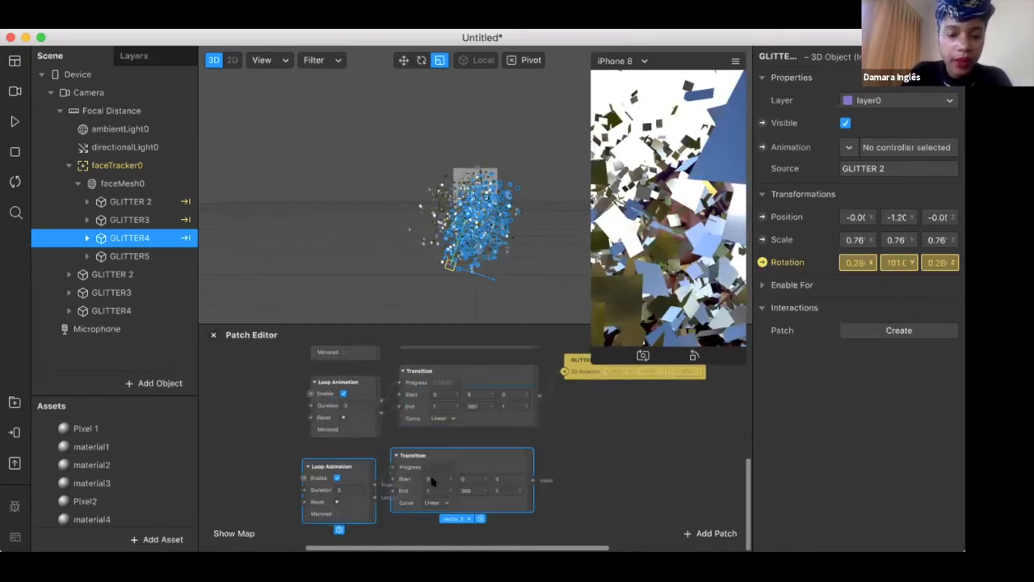
Create a Rotation patch for GLITTER5 beside the copied Transition and connect that Transition's value output to it
{"action": "left_click", "coordinate": [143, 256]}
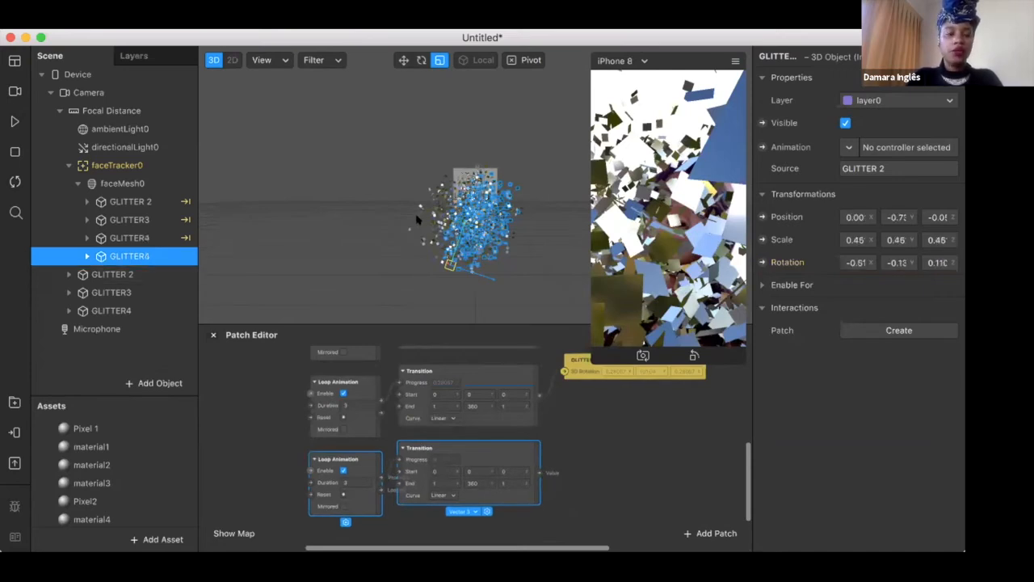
{"action": "left_click", "coordinate": [761, 263]}
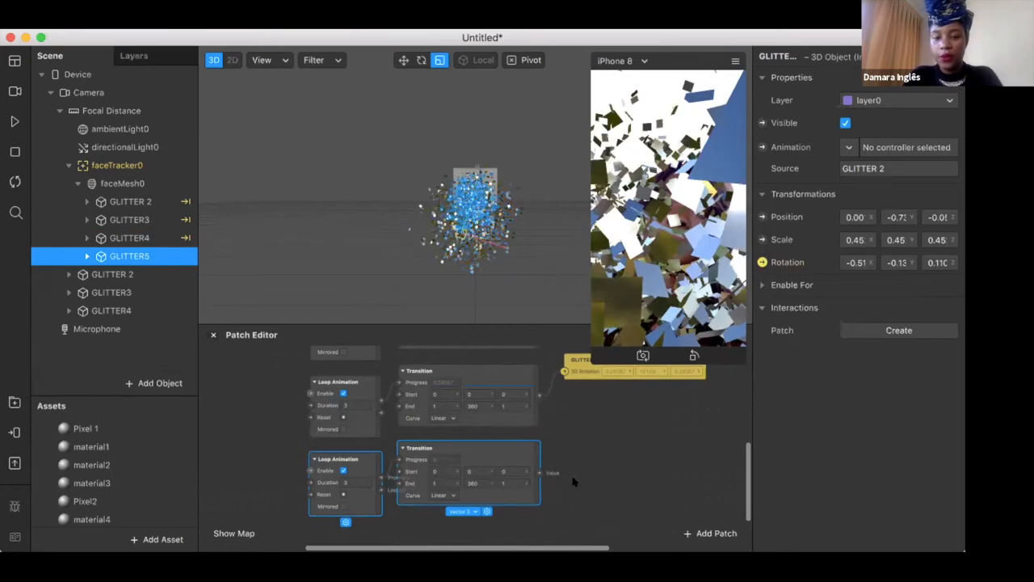
{"action": "left_click_drag", "start_coordinate": [624, 449], "coordinate": [647, 450]}
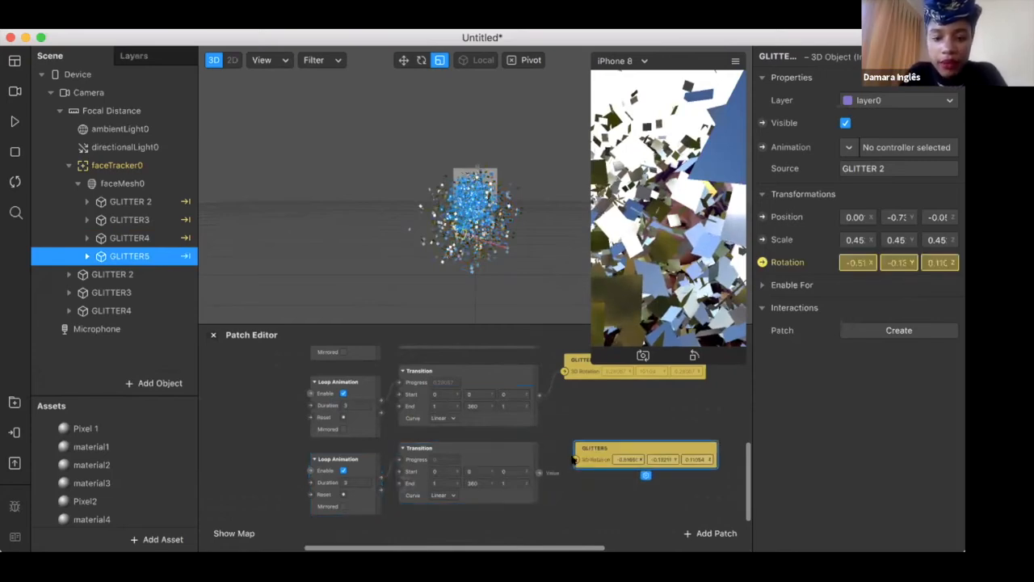
{"action": "left_click_drag", "start_coordinate": [574, 459], "coordinate": [539, 471]}
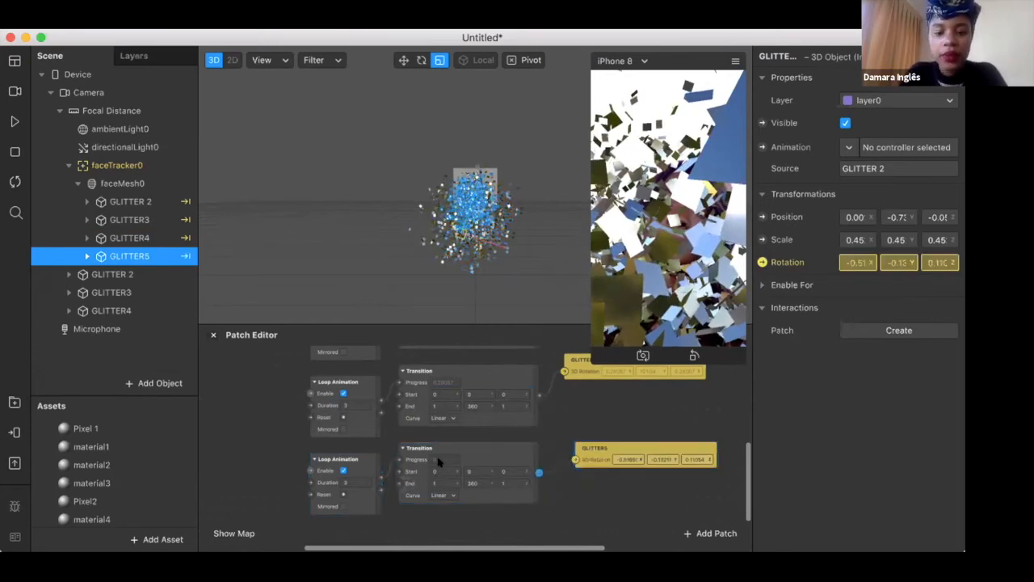
Set the Duration of GLITTER5's Loop Animation to 8 and compare it with the other layers' patches
{"action": "left_click", "coordinate": [346, 482]}
{"action": "type", "text": "8"}
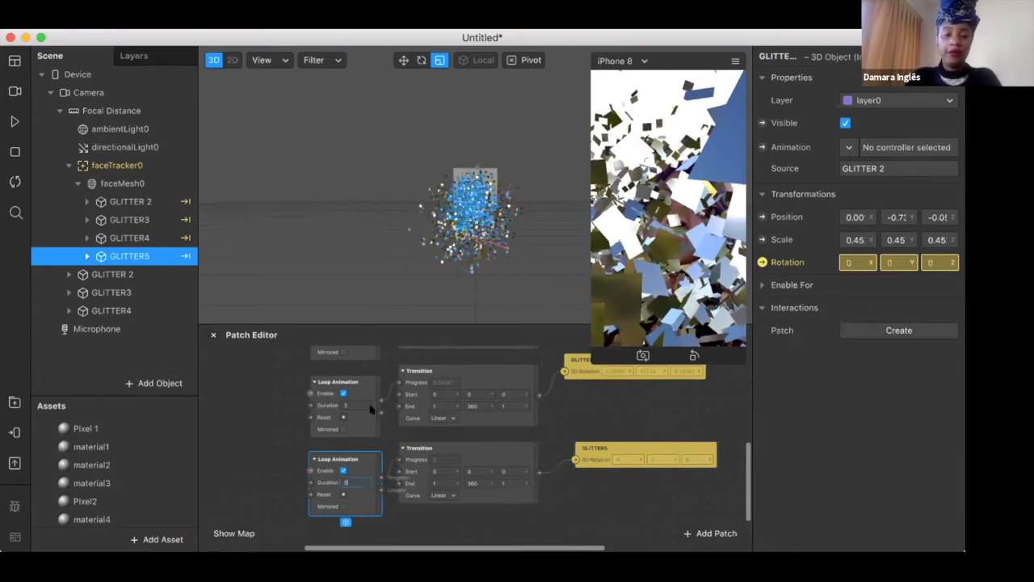
{"action": "scroll", "coordinate": [371, 410], "scroll_direction": "up", "scroll_amount": 5}
{"action": "scroll", "coordinate": [408, 461], "scroll_direction": "up", "scroll_amount": 3}
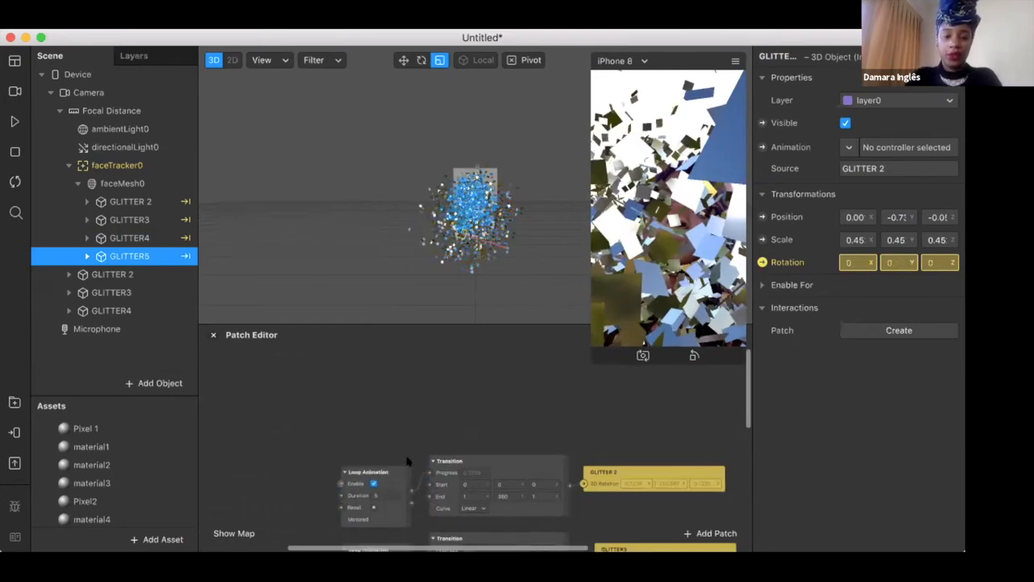
{"action": "scroll", "coordinate": [409, 461], "scroll_direction": "down", "scroll_amount": 3}
{"action": "scroll", "coordinate": [408, 461], "scroll_direction": "down", "scroll_amount": 3}
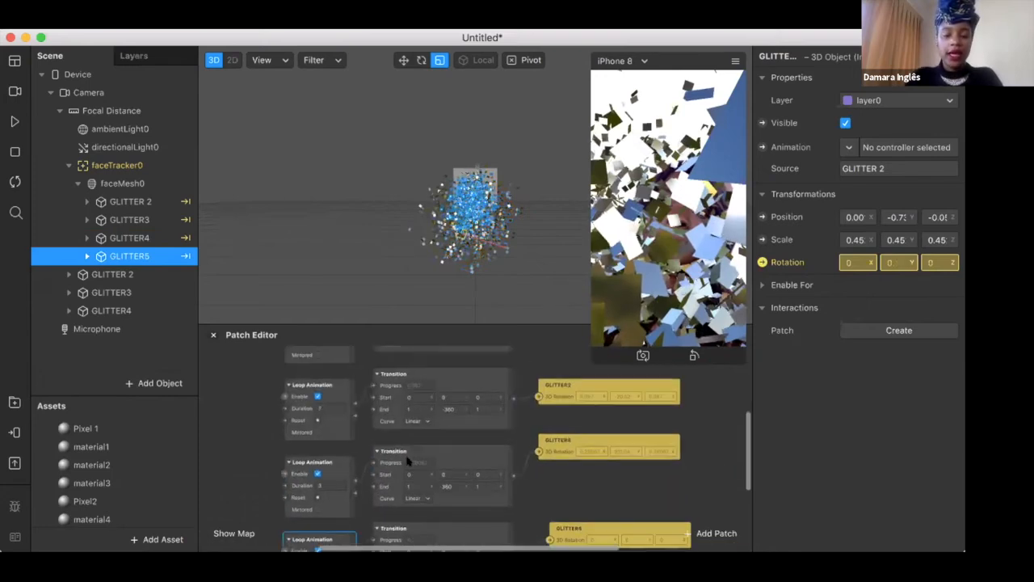
{"action": "scroll", "coordinate": [408, 461], "scroll_direction": "down", "scroll_amount": 2}
{"action": "scroll", "coordinate": [456, 461], "scroll_direction": "down", "scroll_amount": 2}
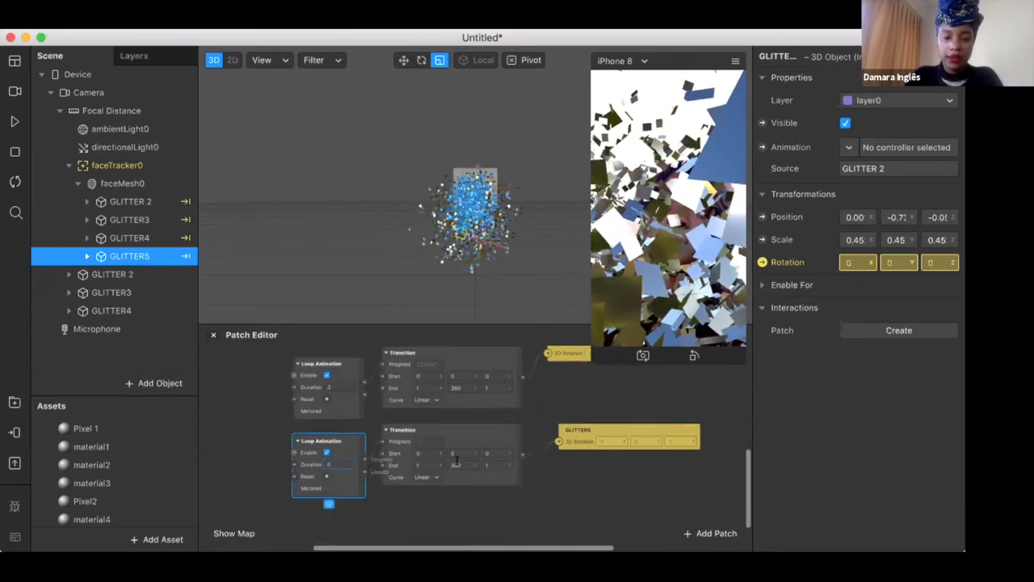
Set the End Y of GLITTER5's Transition to -360 and preview the rotating layers briefly
{"action": "left_click", "coordinate": [456, 465]}
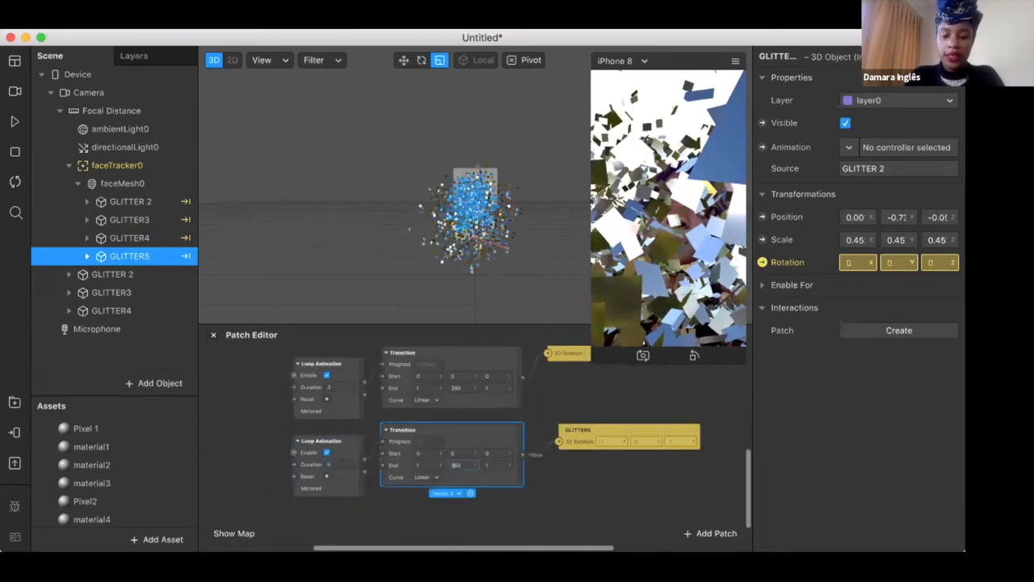
{"action": "type", "text": "-360"}
{"action": "key", "text": "Return"}
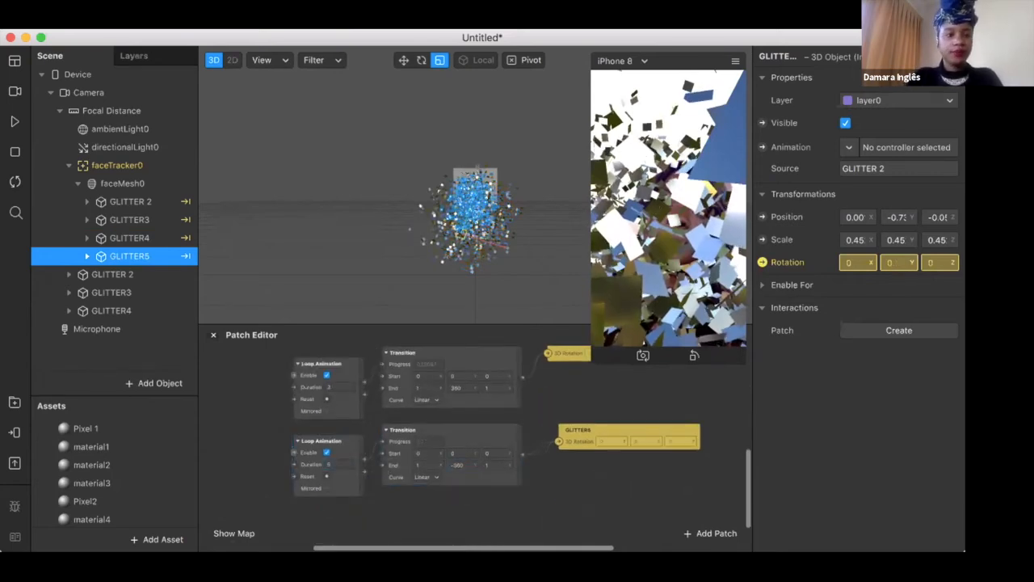
{"action": "left_click", "coordinate": [14, 121]}
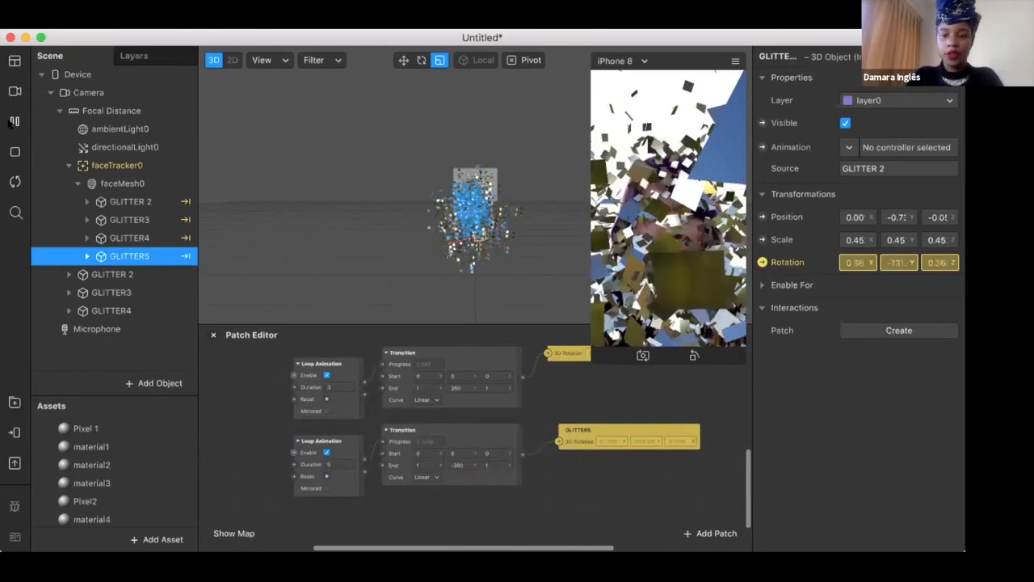
{"action": "left_click", "coordinate": [11, 122]}
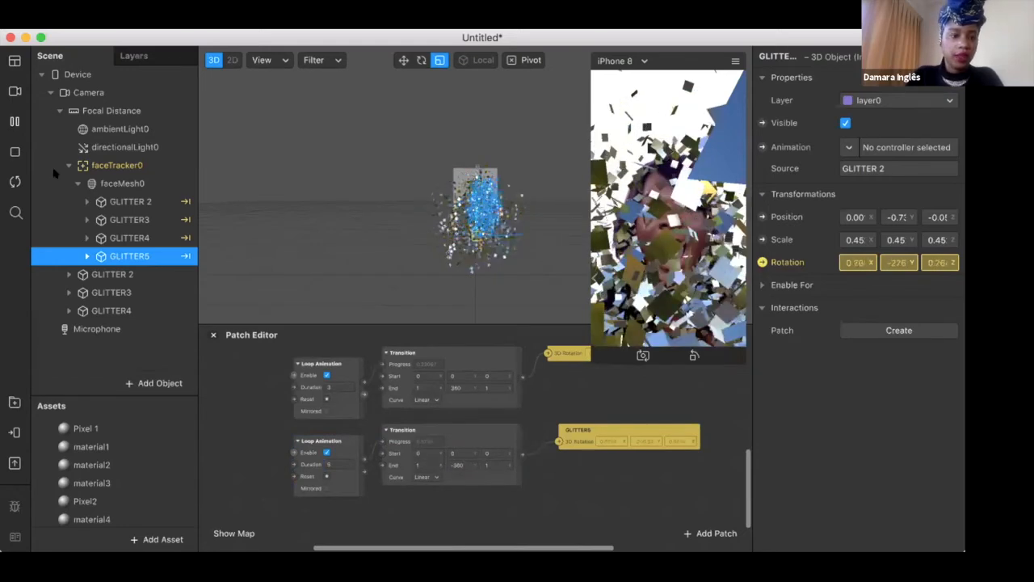
Hide the stray GLITTER 2, GLITTER3 and GLITTER4 objects outside the face tracker and preview the filter briefly
{"action": "left_click", "coordinate": [122, 276]}
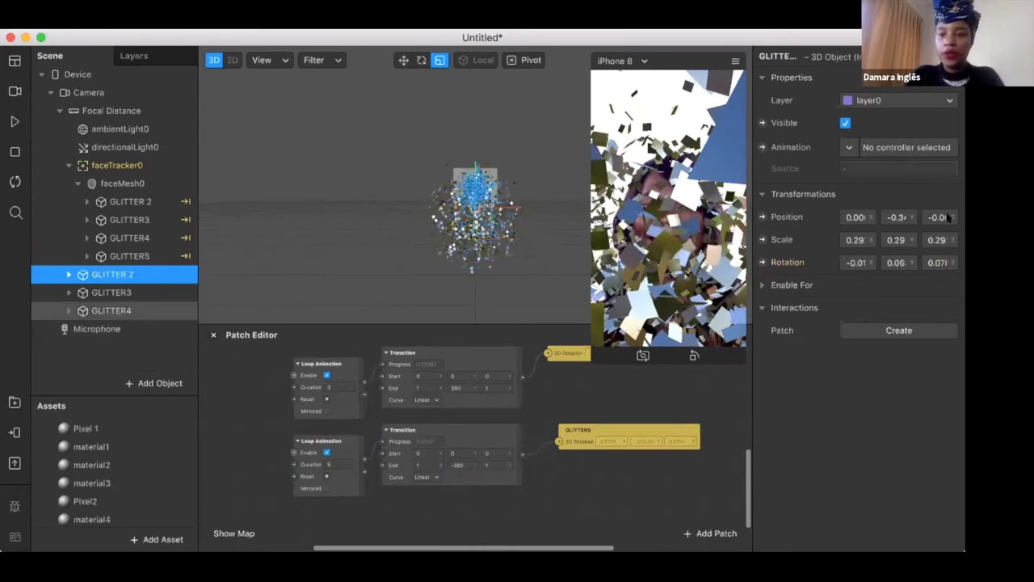
{"action": "left_click", "coordinate": [117, 312], "text": "shift"}
{"action": "left_click", "coordinate": [845, 123]}
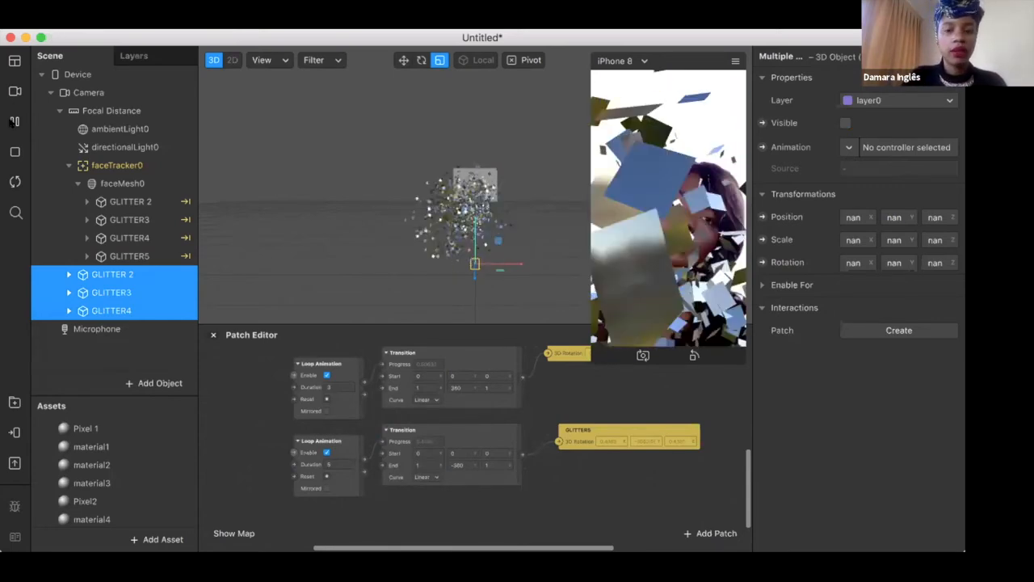
{"action": "left_click", "coordinate": [14, 121]}
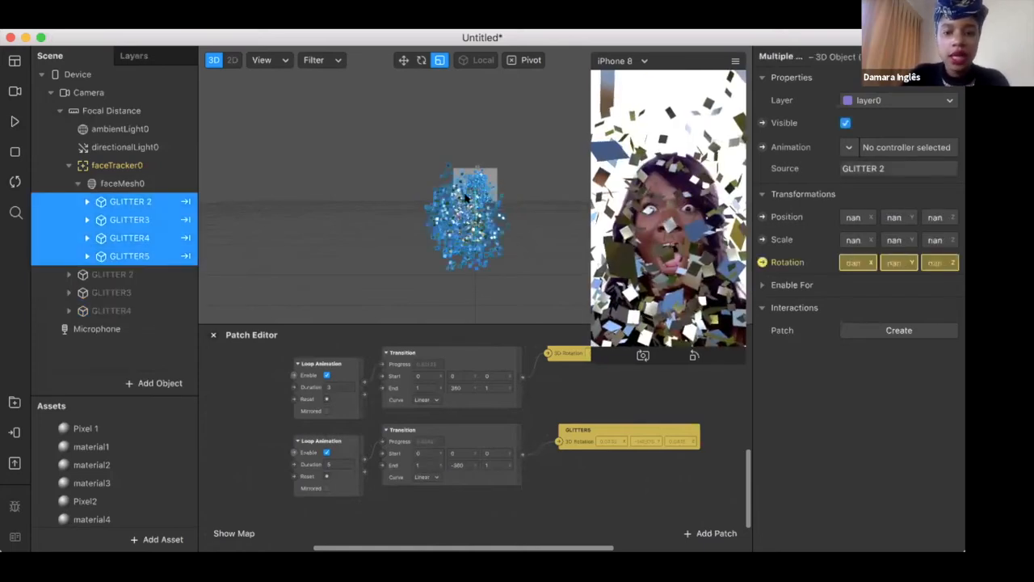
Activate the Move tool for the selected glitter layers and switch the 3D viewport to the Left view
{"action": "left_click", "coordinate": [403, 61]}
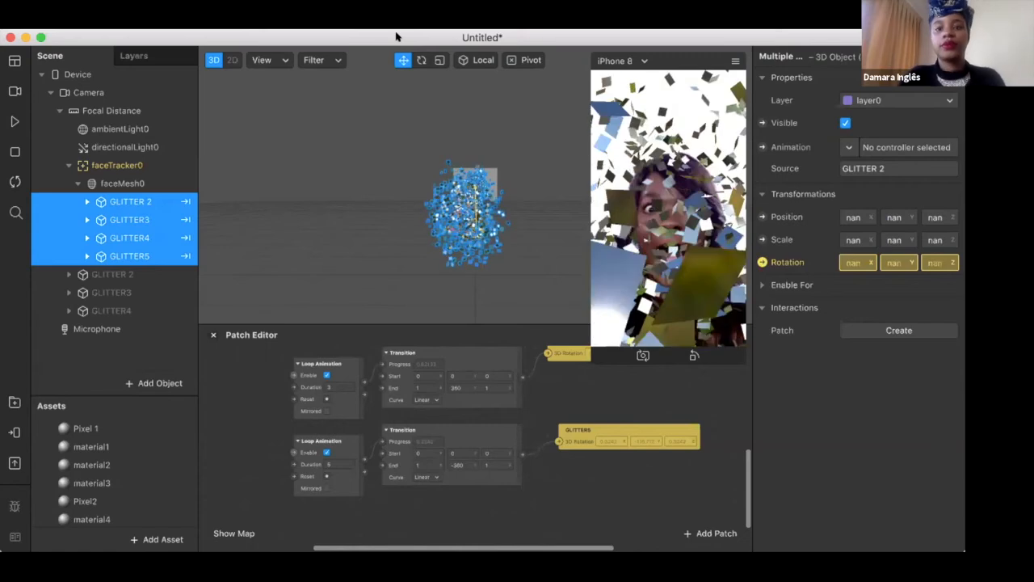
{"action": "left_click", "coordinate": [267, 60]}
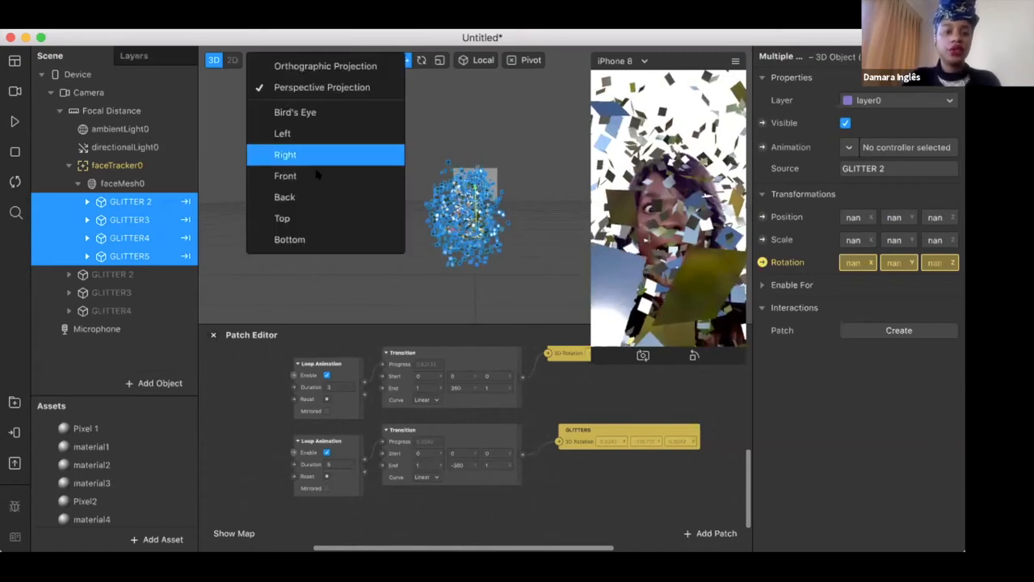
{"action": "left_click", "coordinate": [283, 134]}
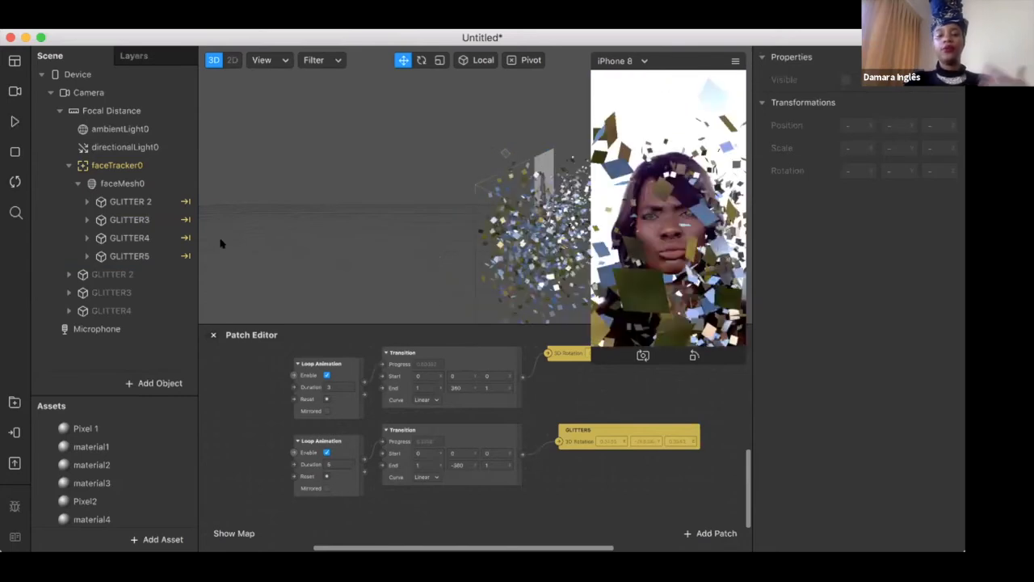
Delete the hidden GLITTER 2, GLITTER3 and GLITTER4 objects outside the face tracker
{"action": "left_click", "coordinate": [128, 276]}
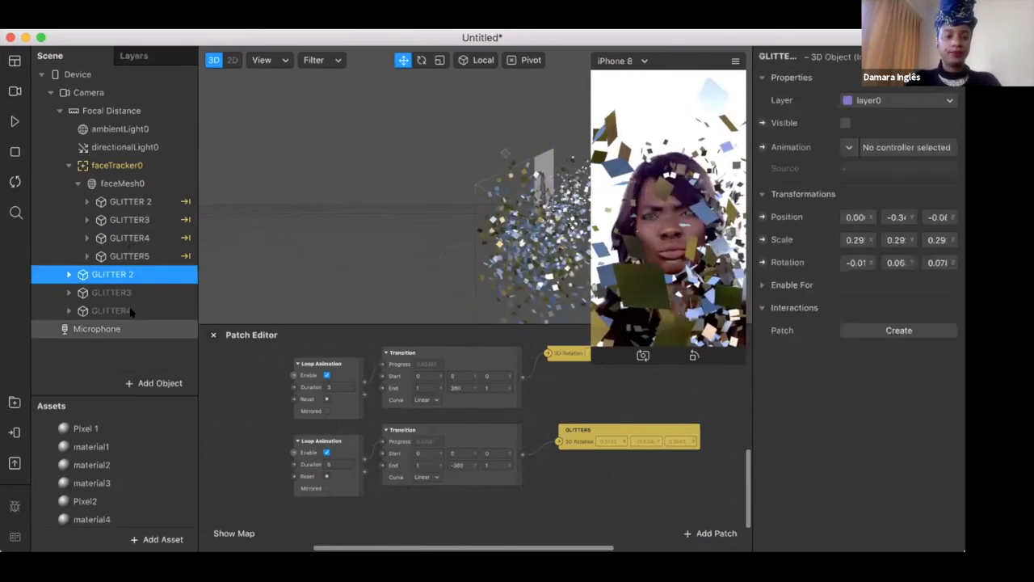
{"action": "left_click", "coordinate": [131, 311], "text": "shift"}
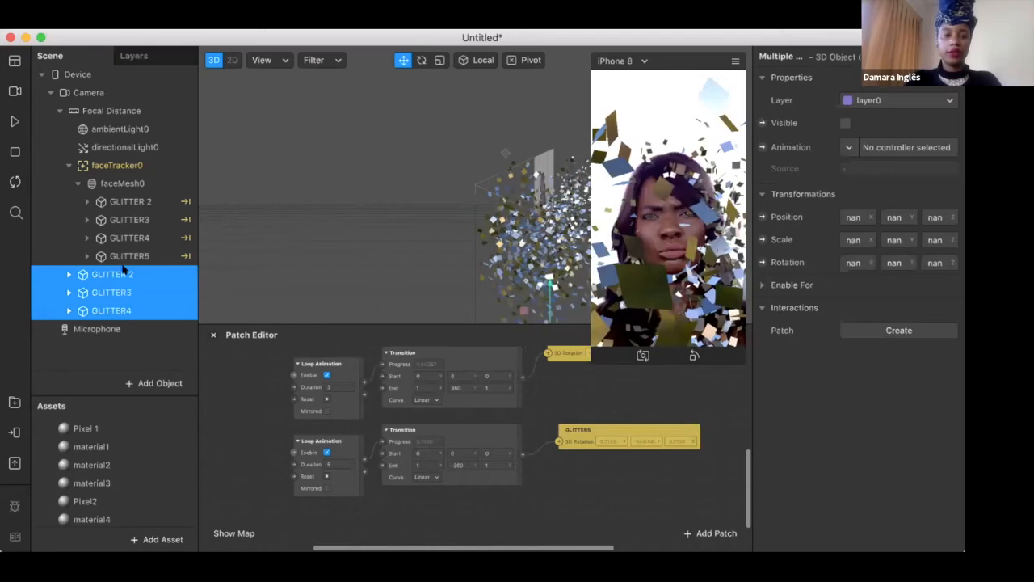
{"action": "key", "text": "Delete"}
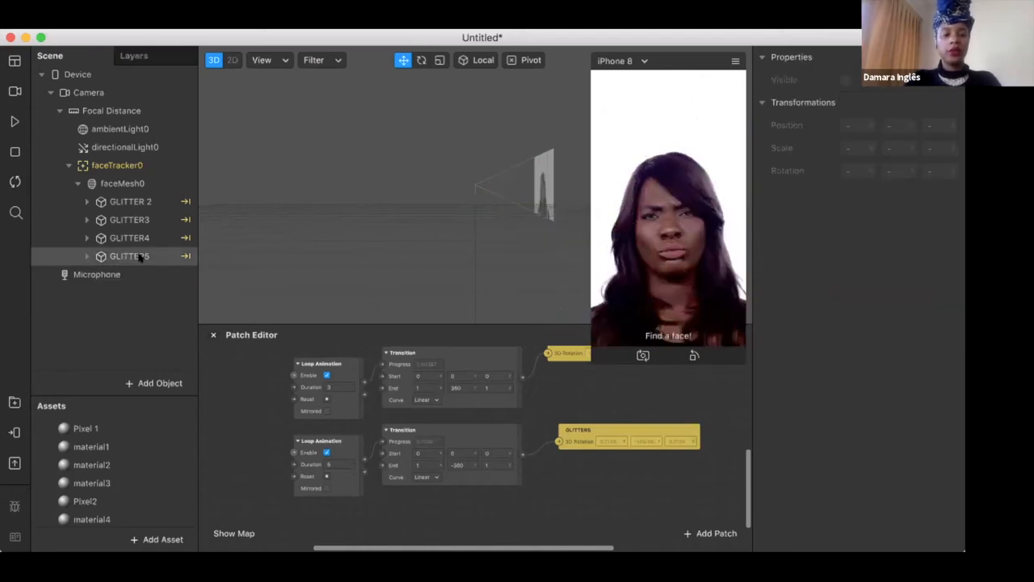
Duplicate GLITTER5 within faceMesh0 as GLITTER6 and select the copy
{"action": "left_click", "coordinate": [139, 257]}
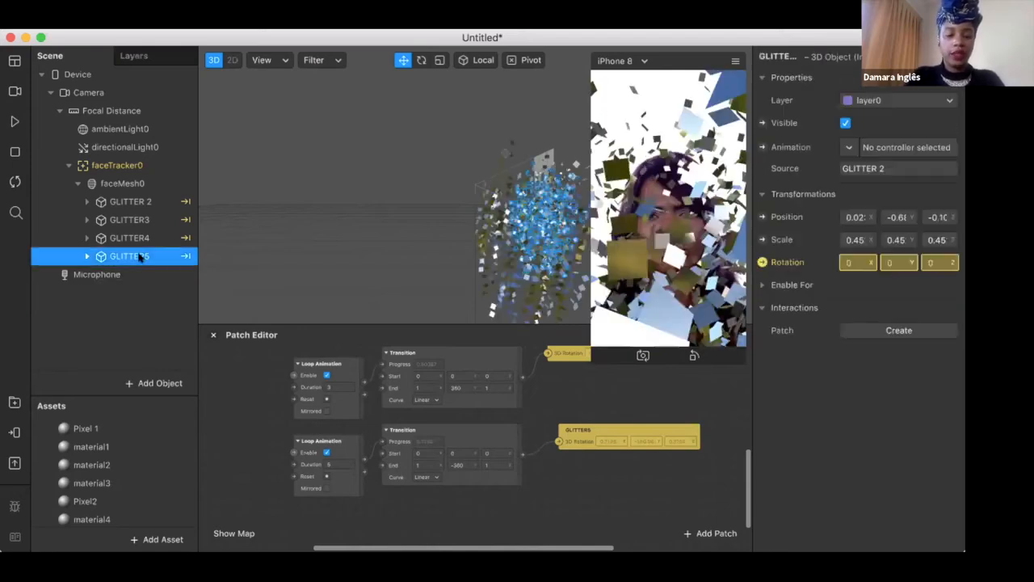
{"action": "key", "text": "super+d"}
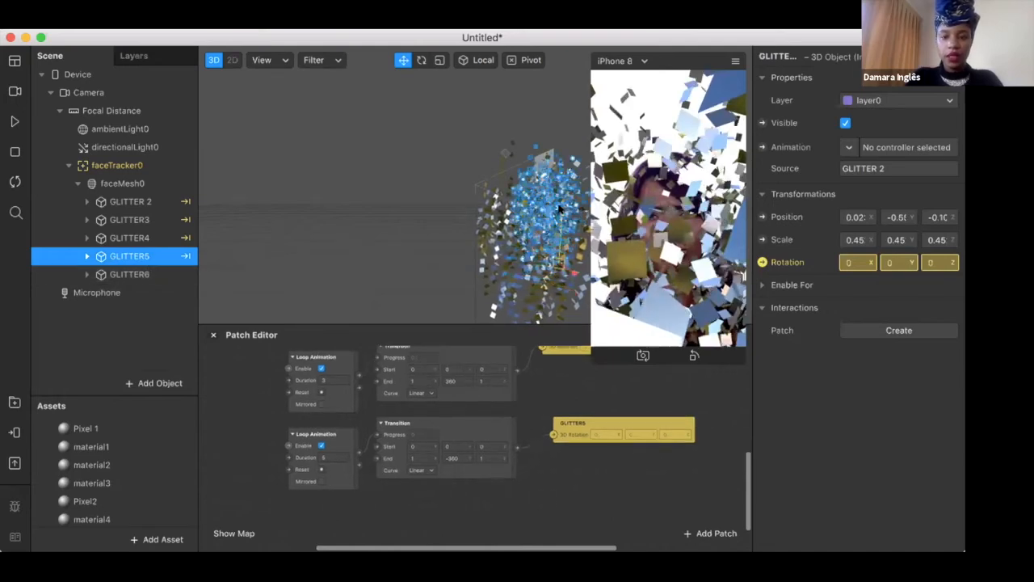
{"action": "left_click", "coordinate": [126, 274]}
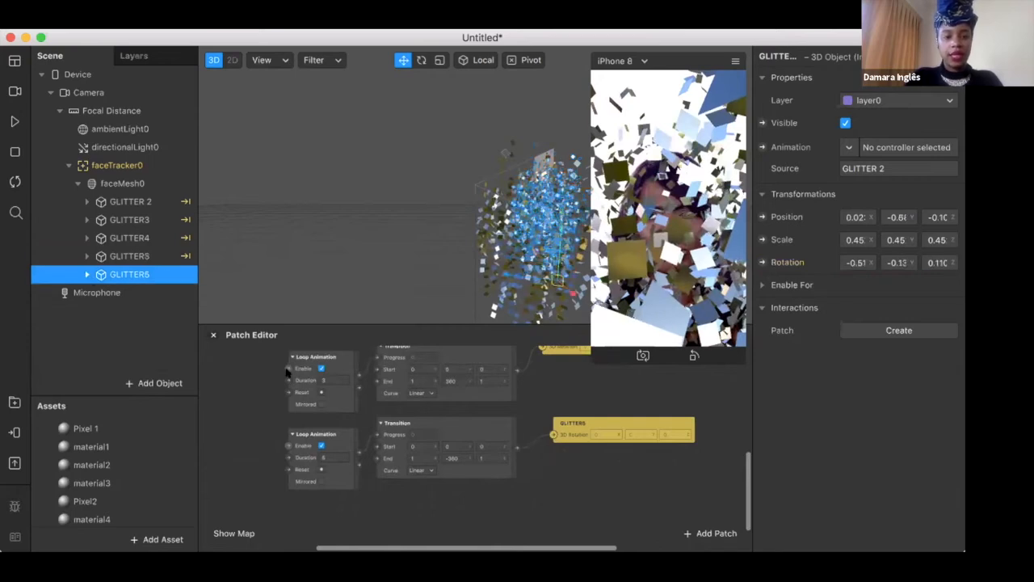
Copy GLITTER5's Loop Animation and Transition patches and place the pasted pair directly below the originals
{"action": "scroll", "coordinate": [311, 406], "scroll_direction": "down", "scroll_amount": 2}
{"action": "left_click", "coordinate": [311, 406]}
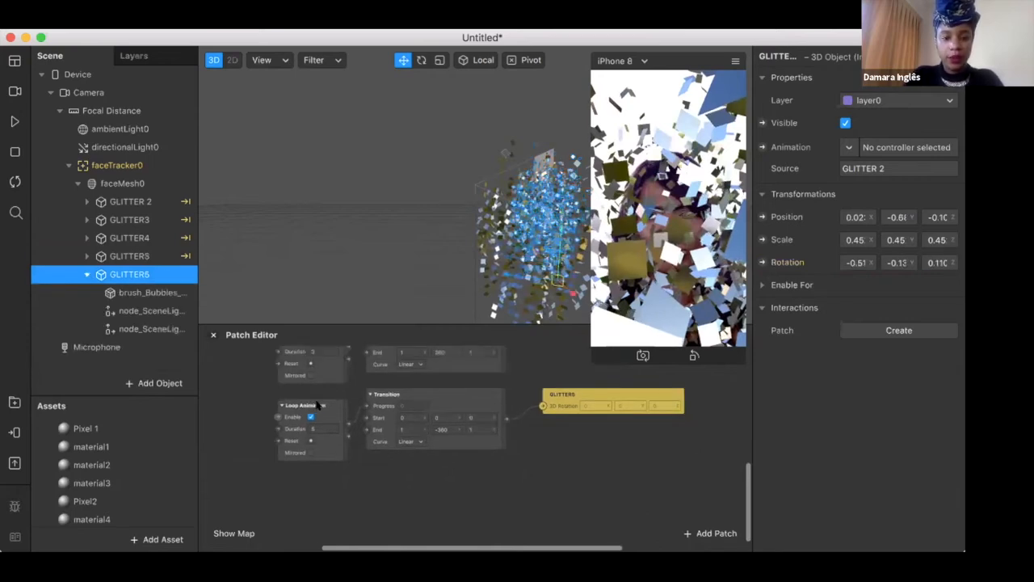
{"action": "left_click", "coordinate": [414, 397]}
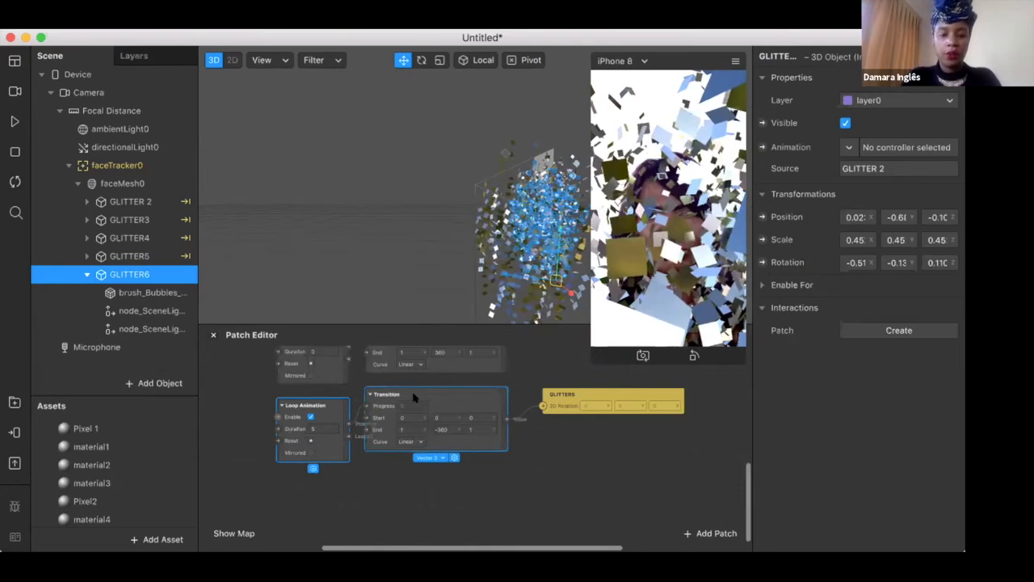
{"action": "key", "text": "super+v"}
{"action": "scroll", "coordinate": [404, 410], "scroll_direction": "down", "scroll_amount": 1}
{"action": "left_click_drag", "start_coordinate": [404, 412], "coordinate": [368, 483]}
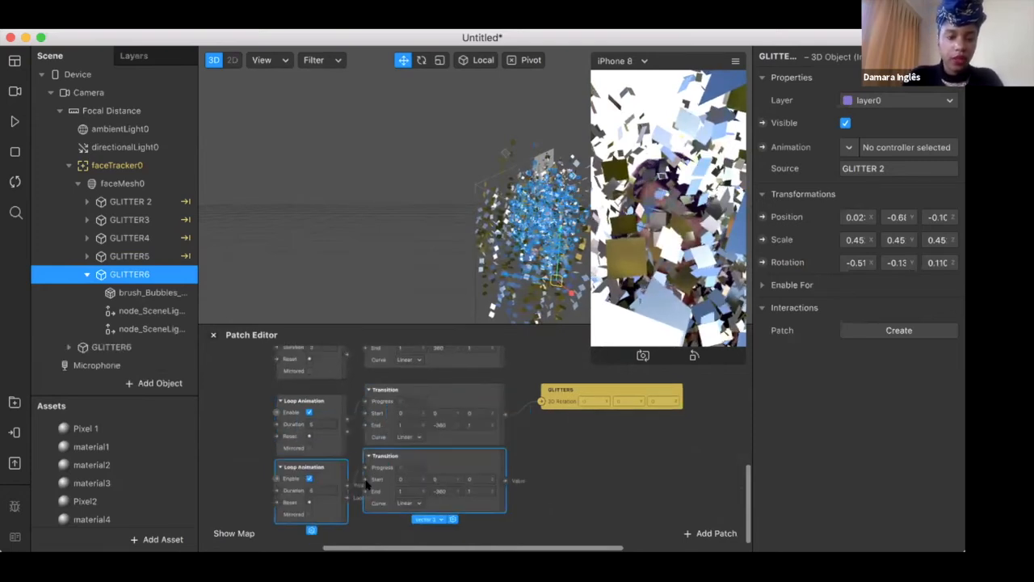
Create a Rotation patch for GLITTER6 beside the copied Transition and connect that Transition's value output to it
{"action": "scroll", "coordinate": [368, 483], "scroll_direction": "down", "scroll_amount": 2}
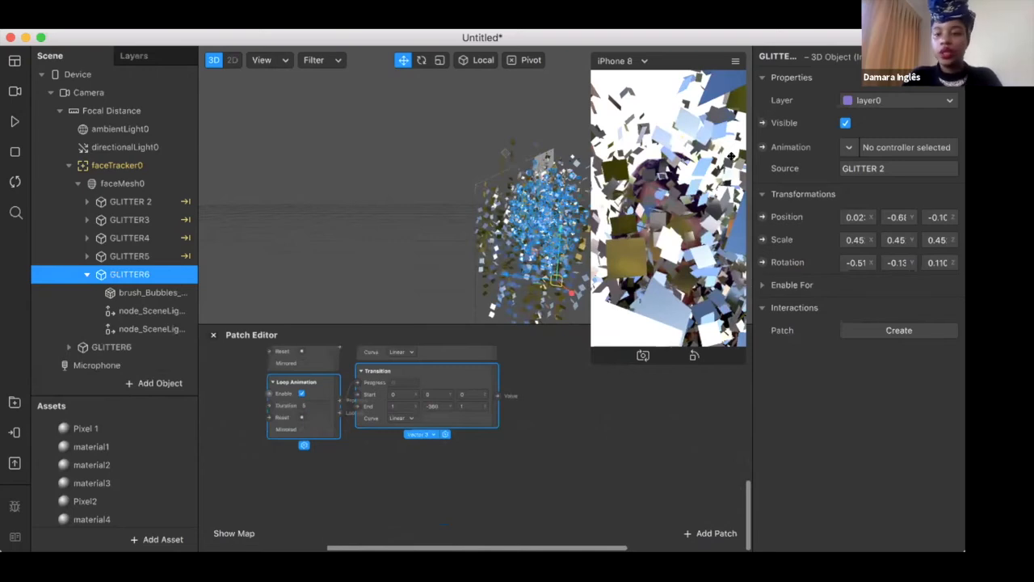
{"action": "left_click", "coordinate": [761, 260]}
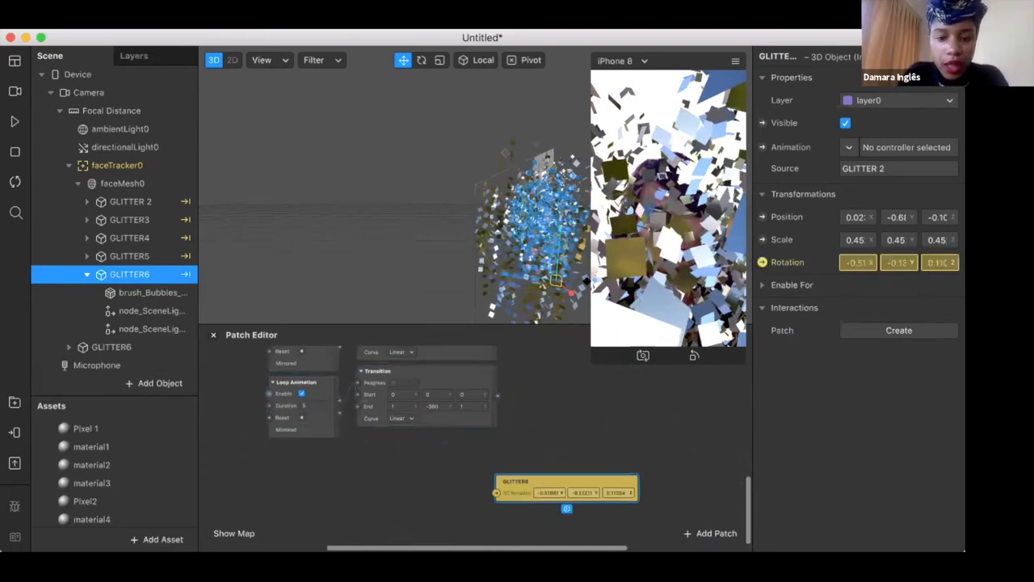
{"action": "left_click_drag", "start_coordinate": [483, 455], "coordinate": [523, 408]}
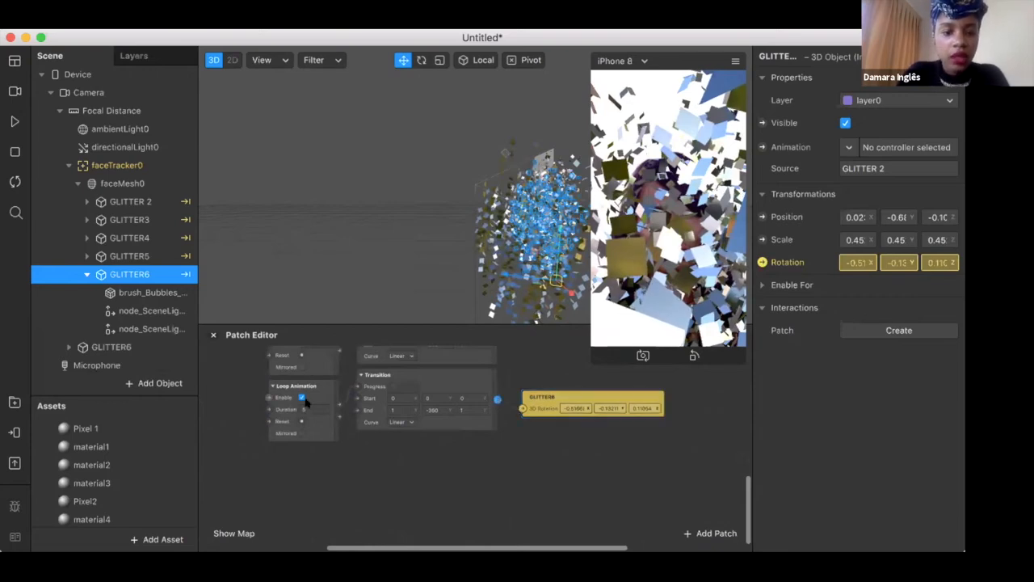
Set GLITTER6's Loop Animation Duration to 7 and its Transition End Y to 360, and preview the rotation
{"action": "left_click", "coordinate": [307, 406]}
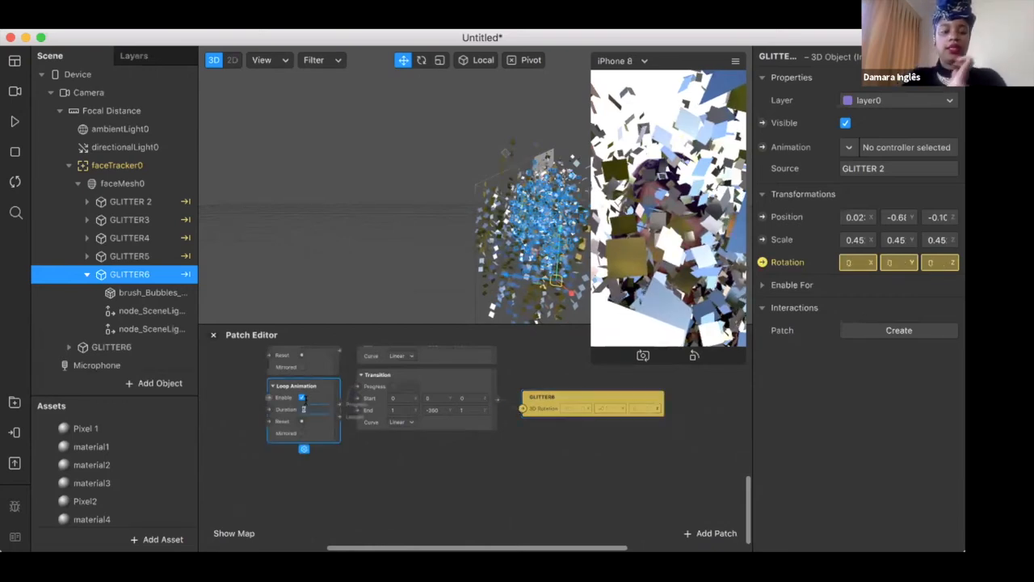
{"action": "left_click", "coordinate": [428, 410]}
{"action": "left_click", "coordinate": [425, 428]}
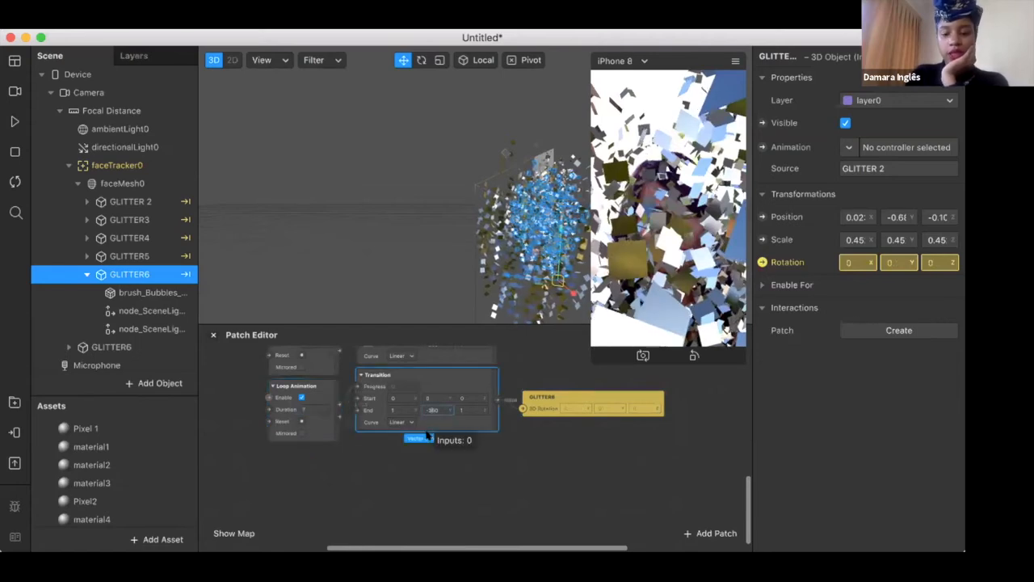
{"action": "left_click", "coordinate": [269, 456]}
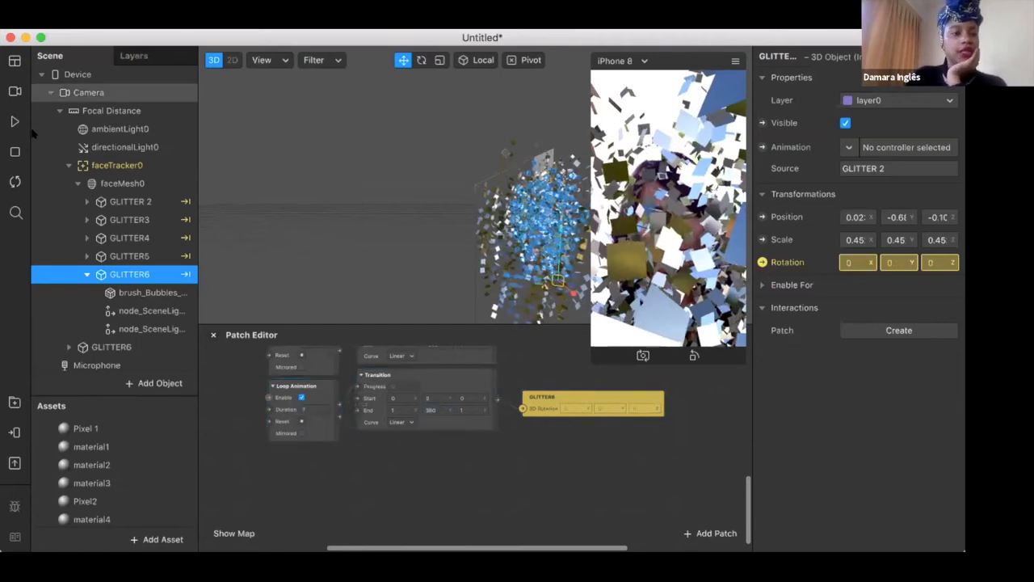
{"action": "left_click", "coordinate": [12, 121]}
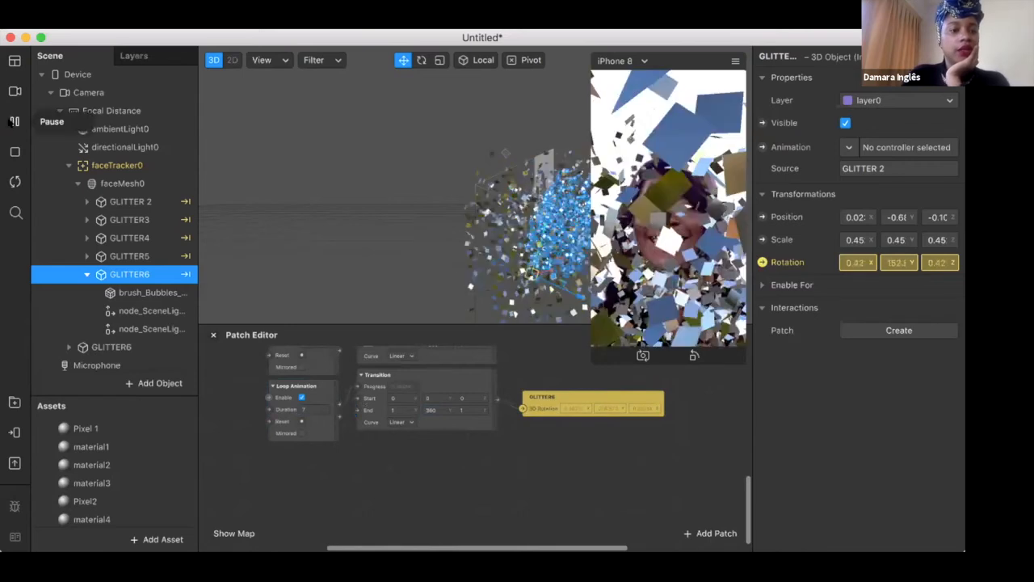
Nest the stray GLITTER6 object under faceMesh0, restart the effect and preview the layered glitter
{"action": "left_click", "coordinate": [86, 274]}
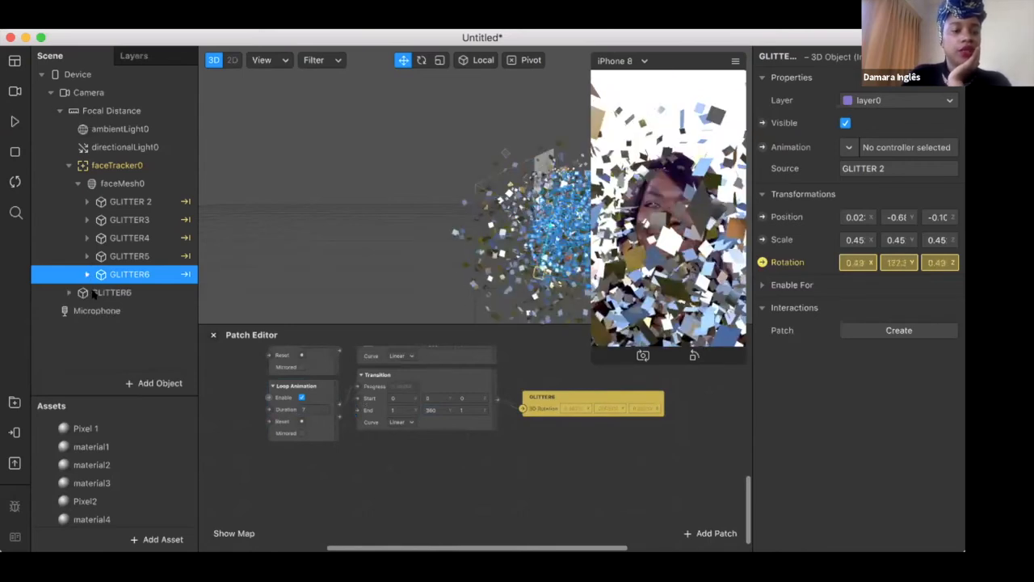
{"action": "left_click_drag", "start_coordinate": [113, 293], "coordinate": [151, 86]}
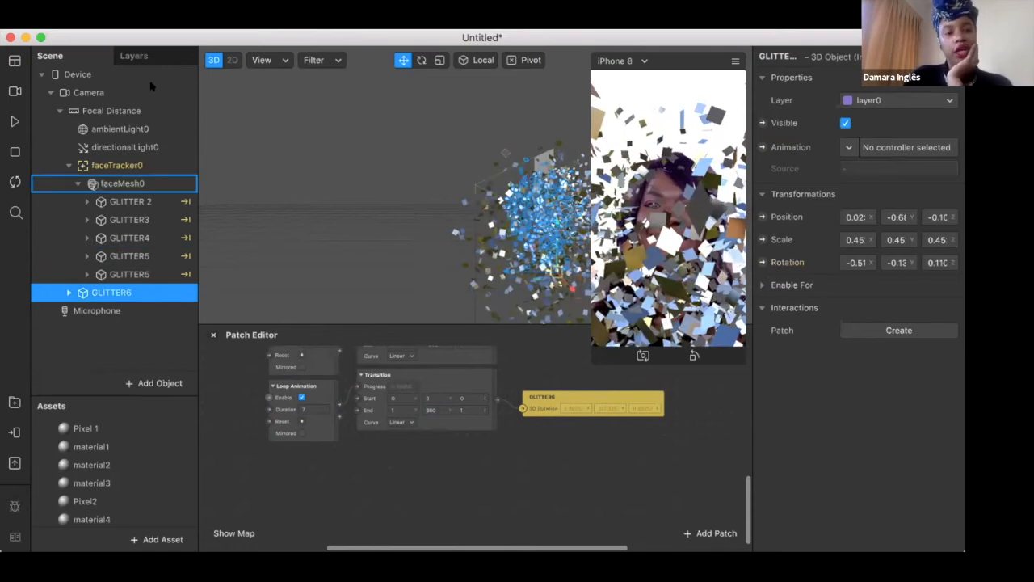
{"action": "left_click", "coordinate": [14, 182]}
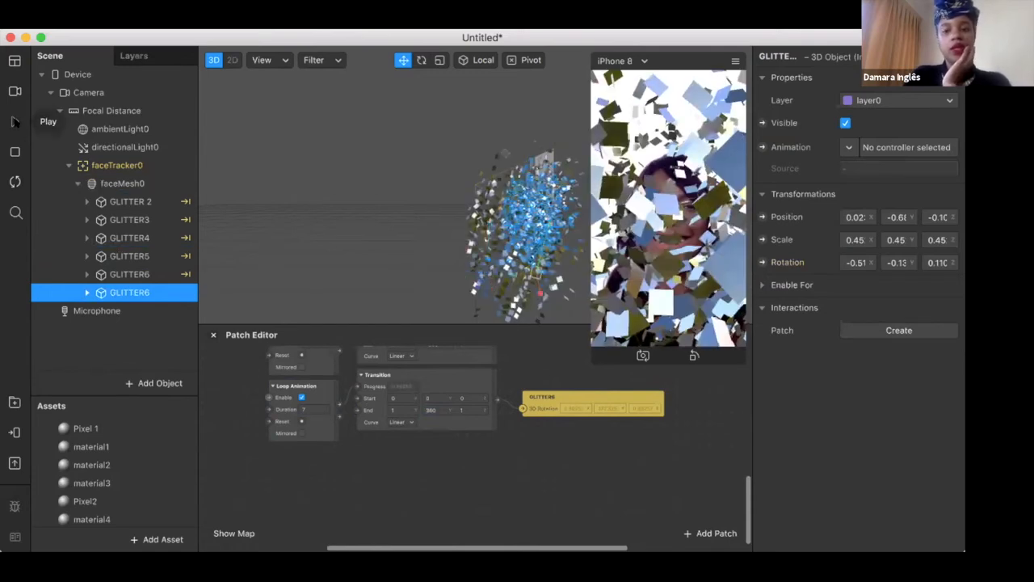
{"action": "left_click", "coordinate": [15, 121]}
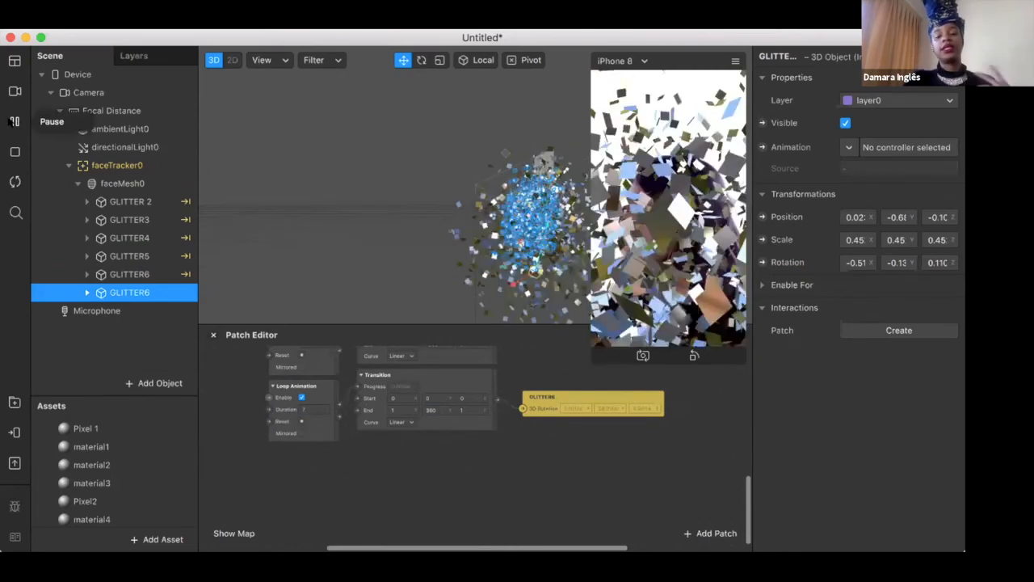
{"action": "left_click", "coordinate": [14, 121]}
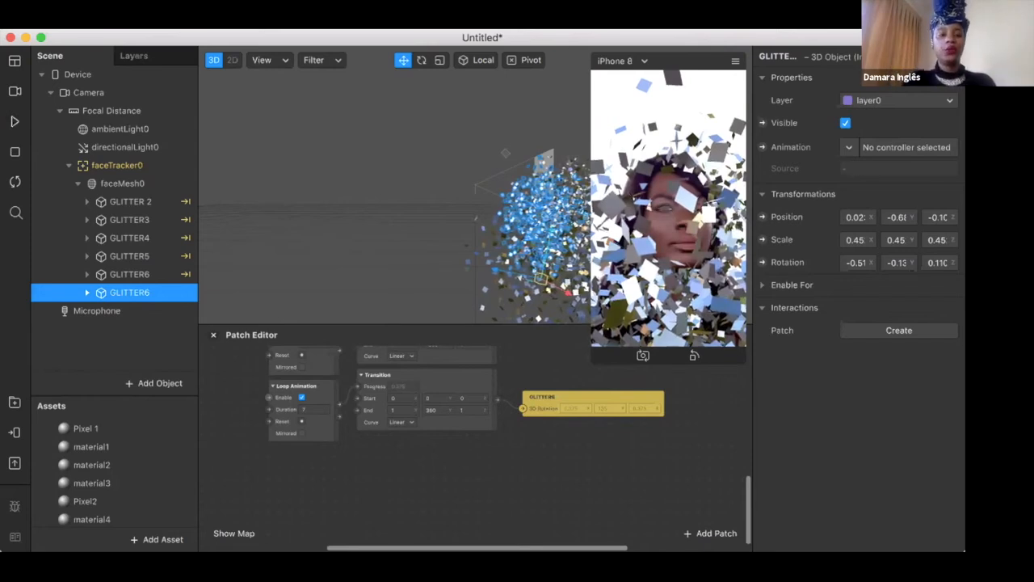
Switch the preview source to FaceTime HD Camera, try the filter live in an enlarged simulator and shrink the simulator again
{"action": "left_click", "coordinate": [15, 92]}
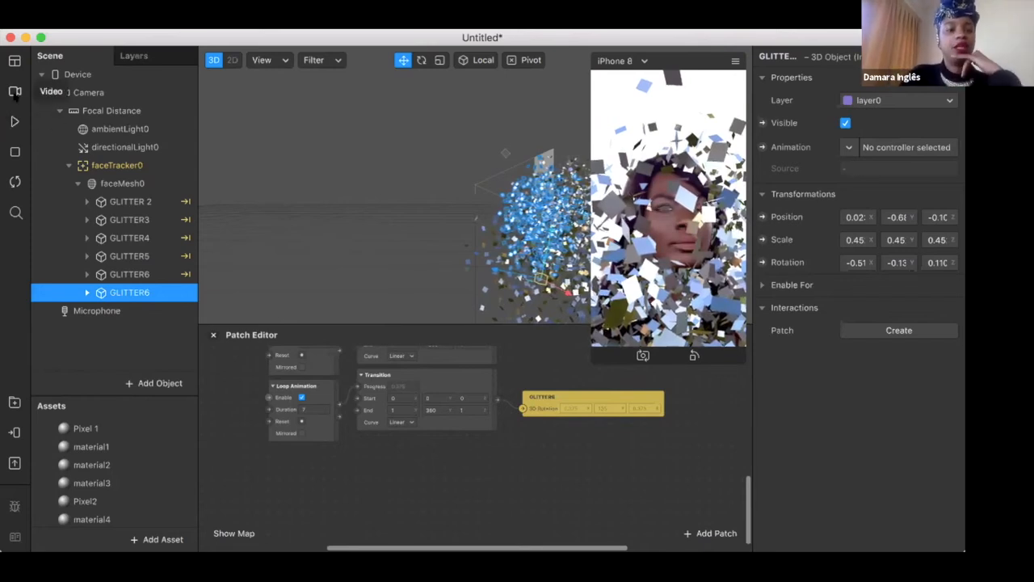
{"action": "left_click", "coordinate": [91, 118]}
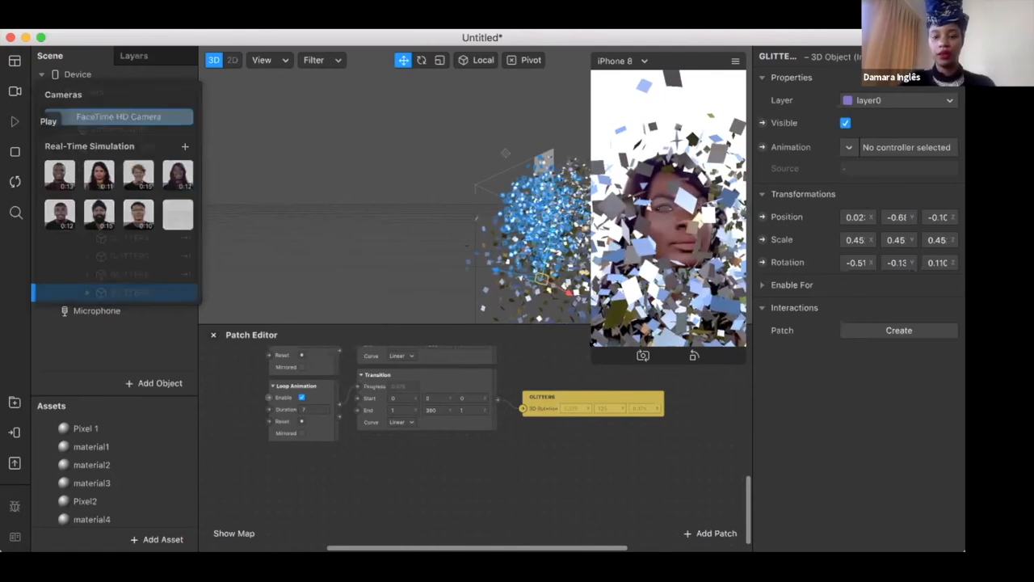
{"action": "left_click_drag", "start_coordinate": [554, 481], "coordinate": [537, 510]}
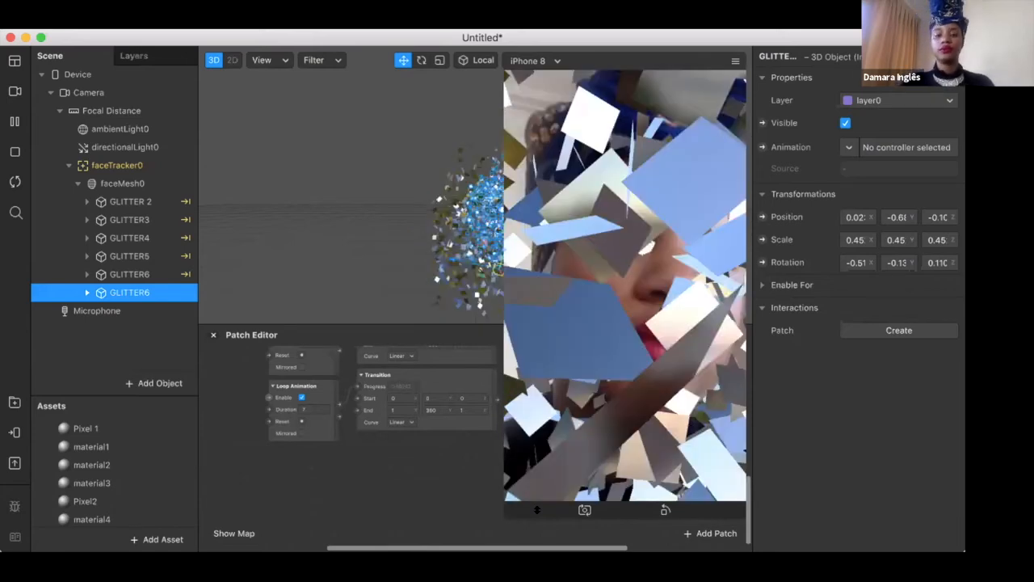
{"action": "left_click", "coordinate": [14, 121]}
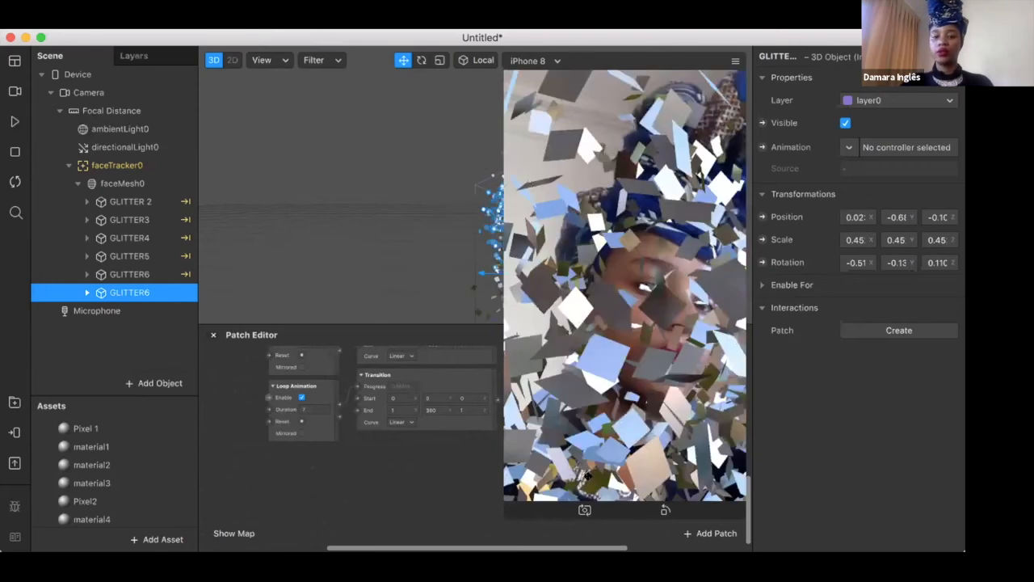
{"action": "left_click_drag", "start_coordinate": [503, 510], "coordinate": [637, 303]}
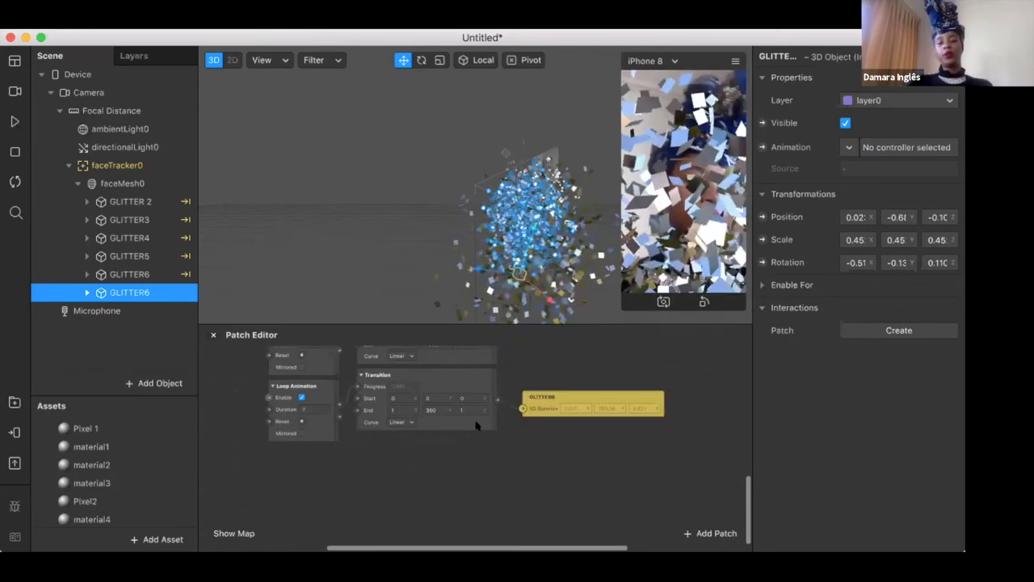
Deselect the GLITTER6 object and send the effect to the Instagram Camera for testing on a device
{"action": "scroll", "coordinate": [476, 426], "scroll_direction": "down", "scroll_amount": 5}
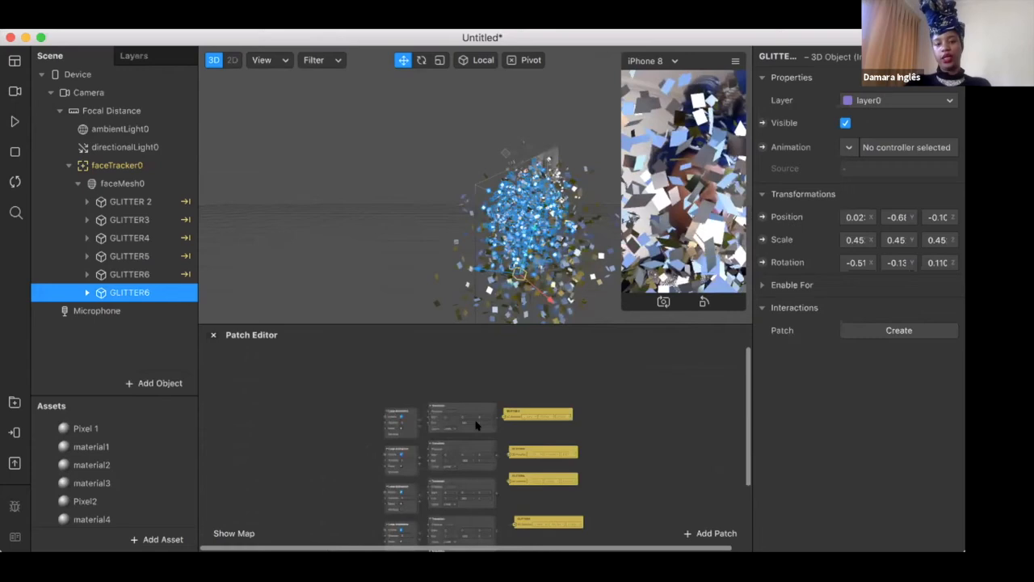
{"action": "left_click", "coordinate": [366, 209]}
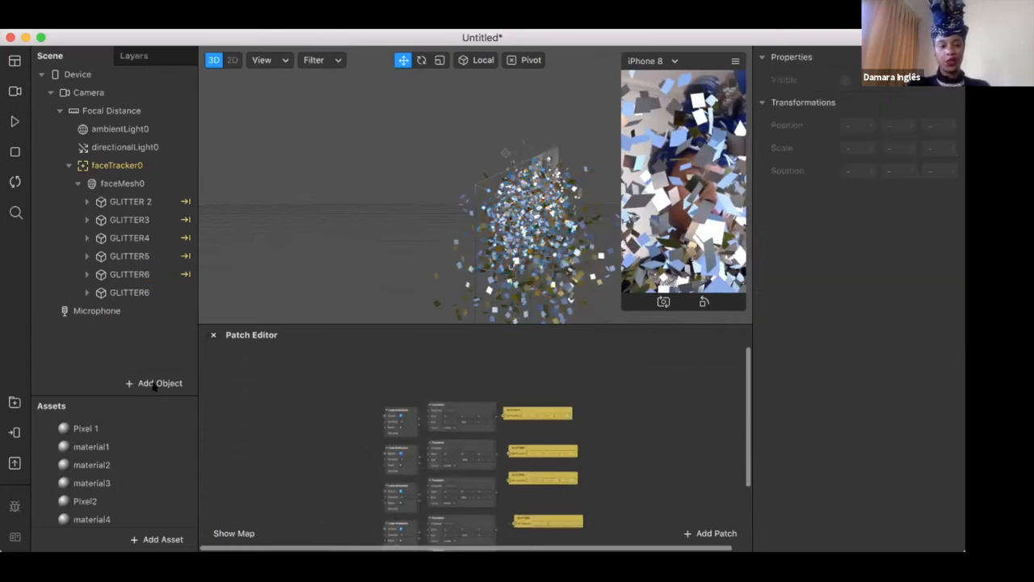
{"action": "left_click", "coordinate": [13, 430]}
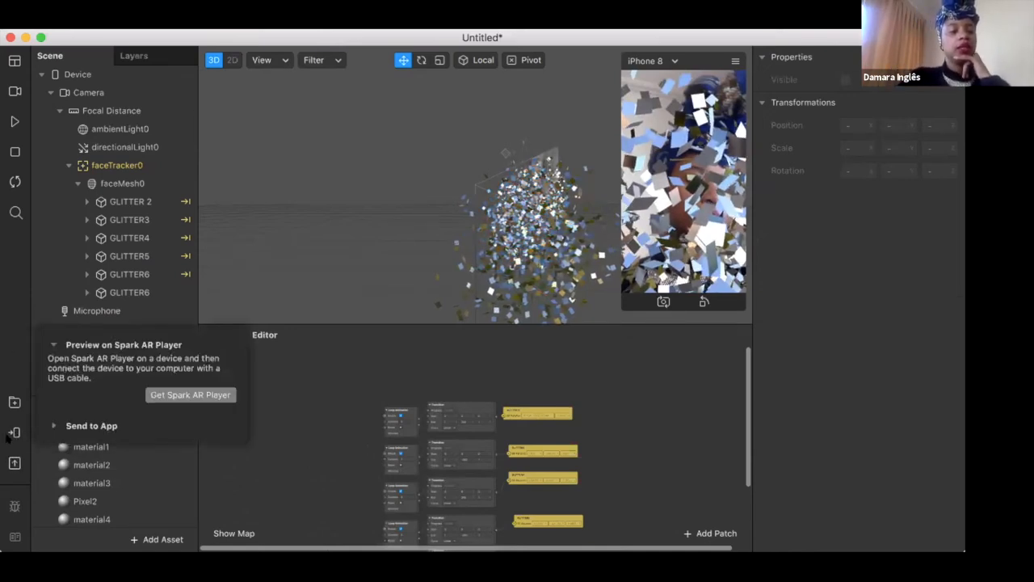
{"action": "left_click", "coordinate": [13, 431]}
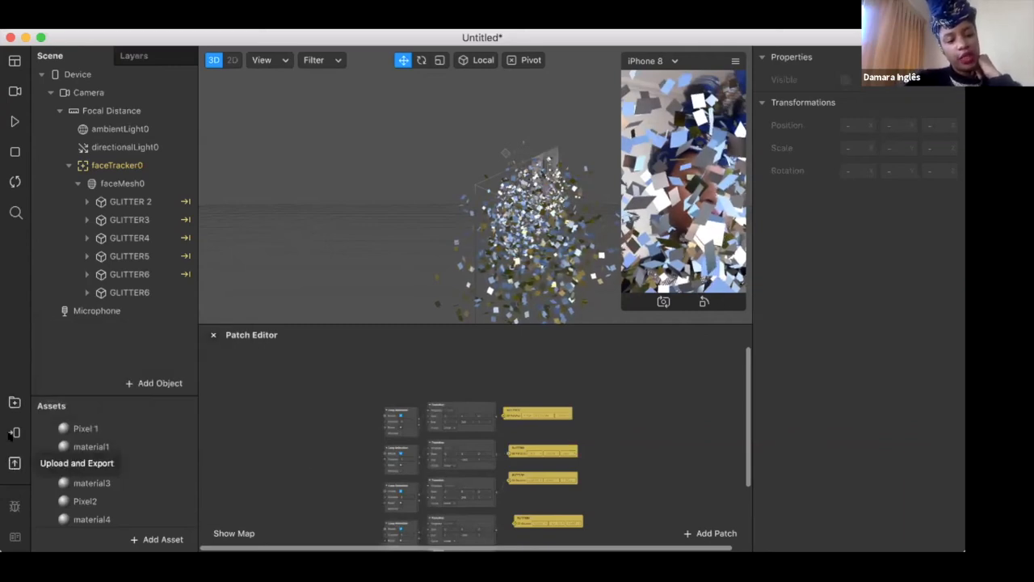
{"action": "left_click", "coordinate": [13, 432]}
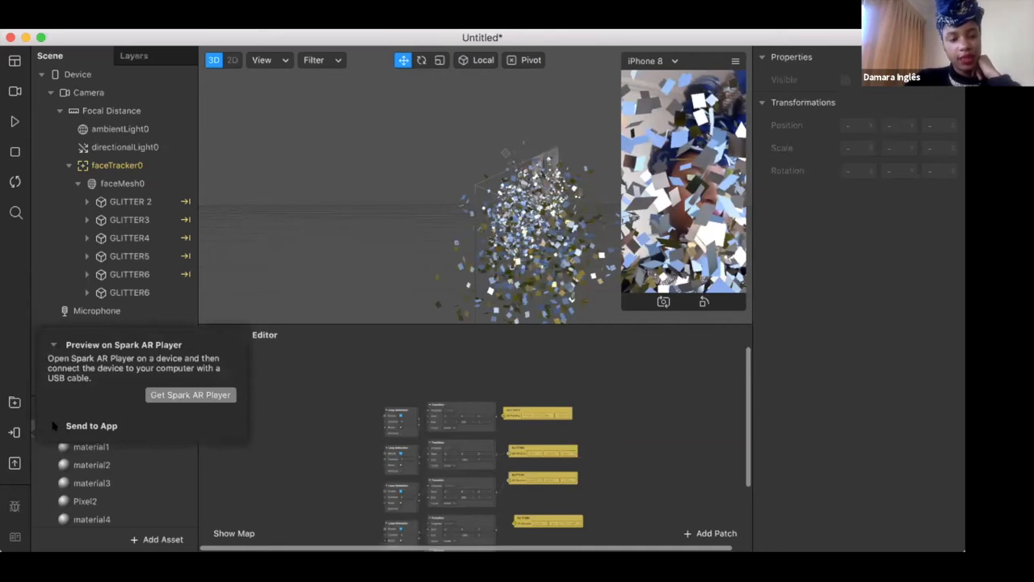
{"action": "left_click", "coordinate": [54, 426]}
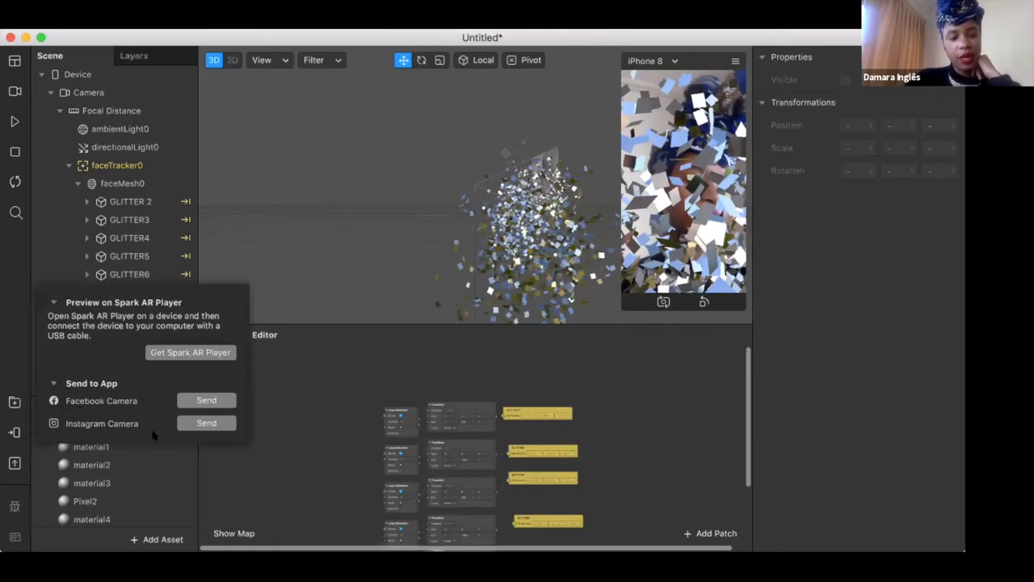
{"action": "left_click", "coordinate": [206, 423]}
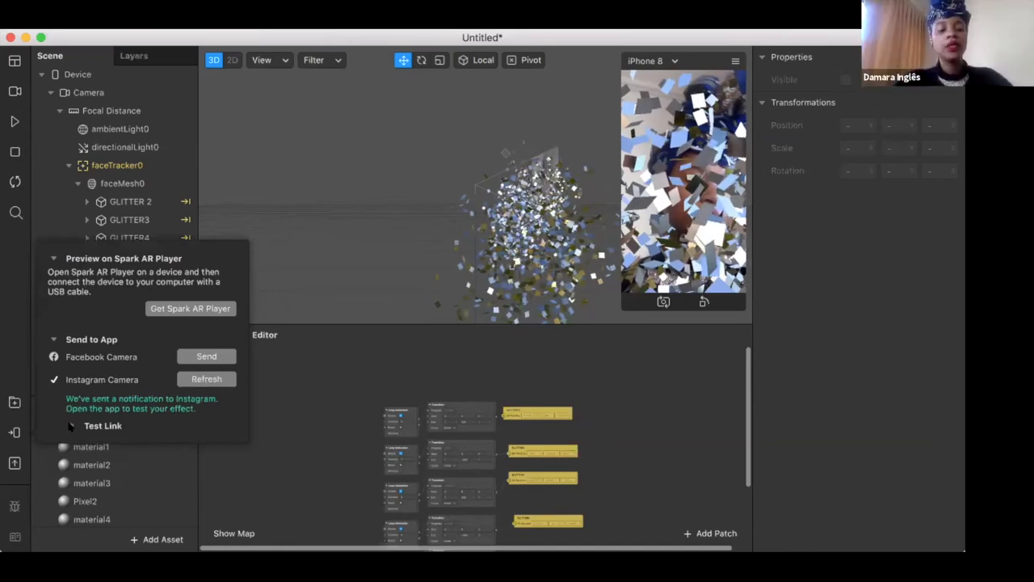
Reveal the effect's Instagram test link, copy it and close the device testing options
{"action": "left_click", "coordinate": [70, 426]}
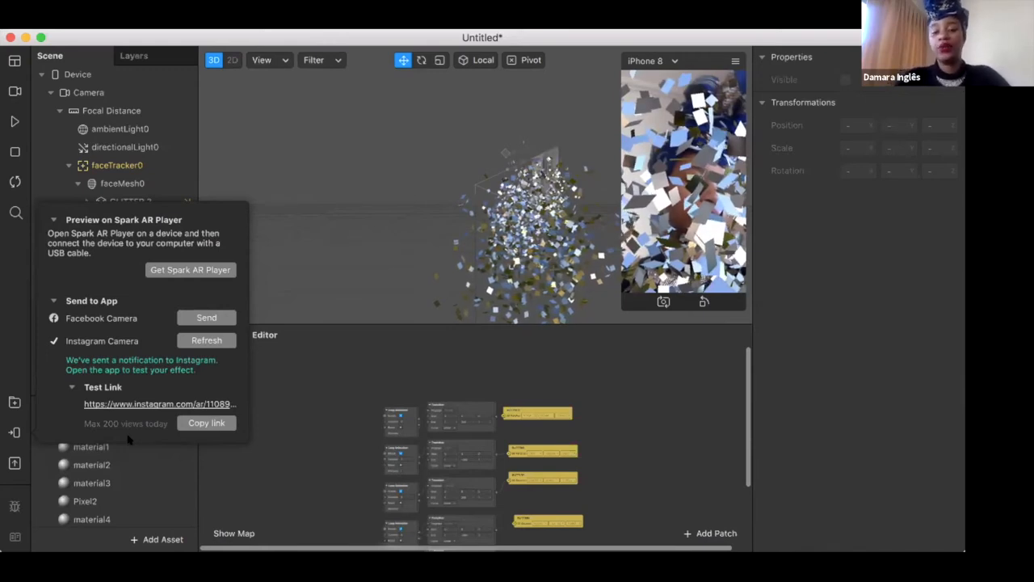
{"action": "left_click", "coordinate": [205, 423]}
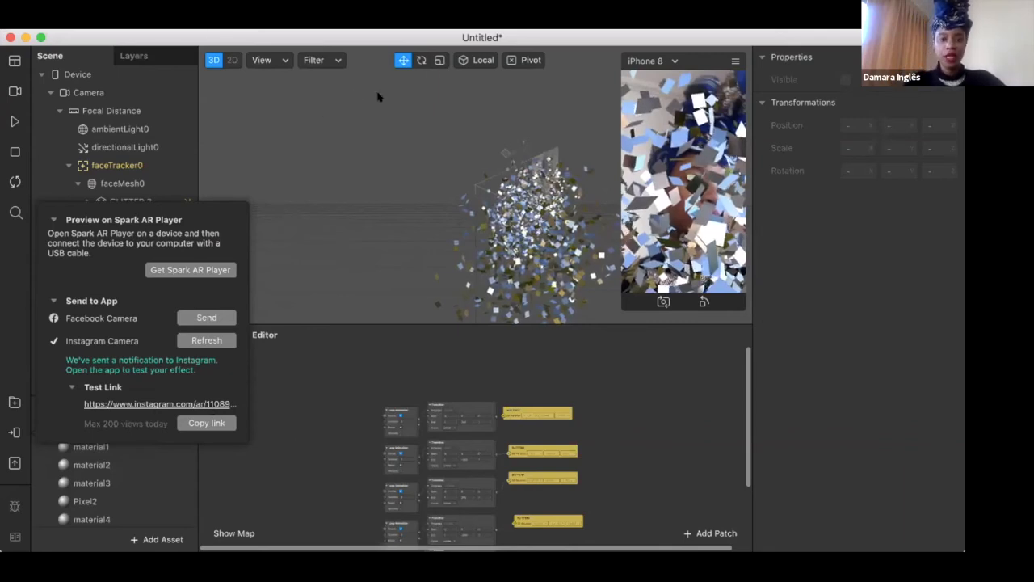
{"action": "left_click", "coordinate": [790, 520]}
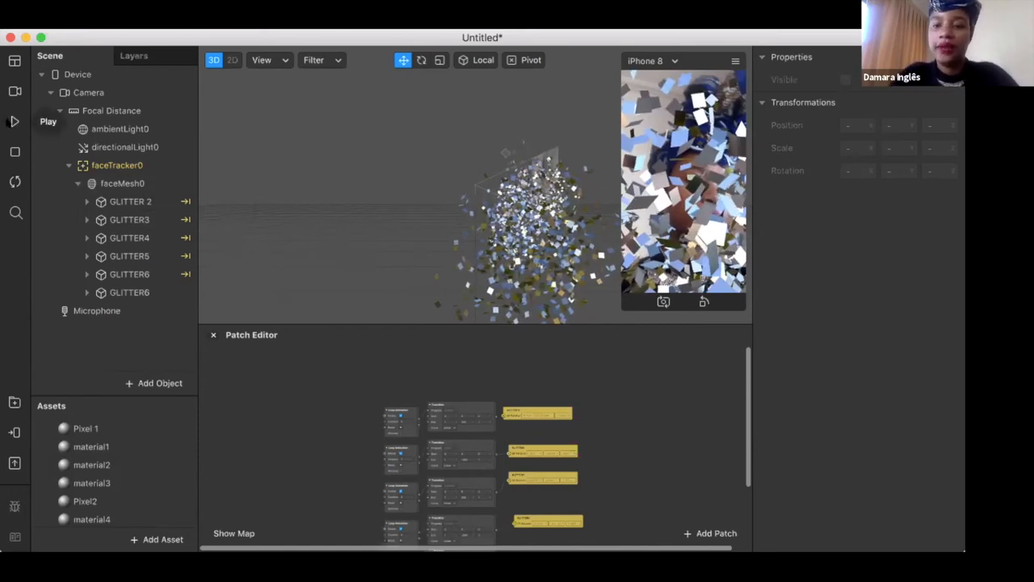
Play the effect in an enlarged simulator to check the rotating glitter on the live face, and pause it
{"action": "left_click", "coordinate": [14, 121]}
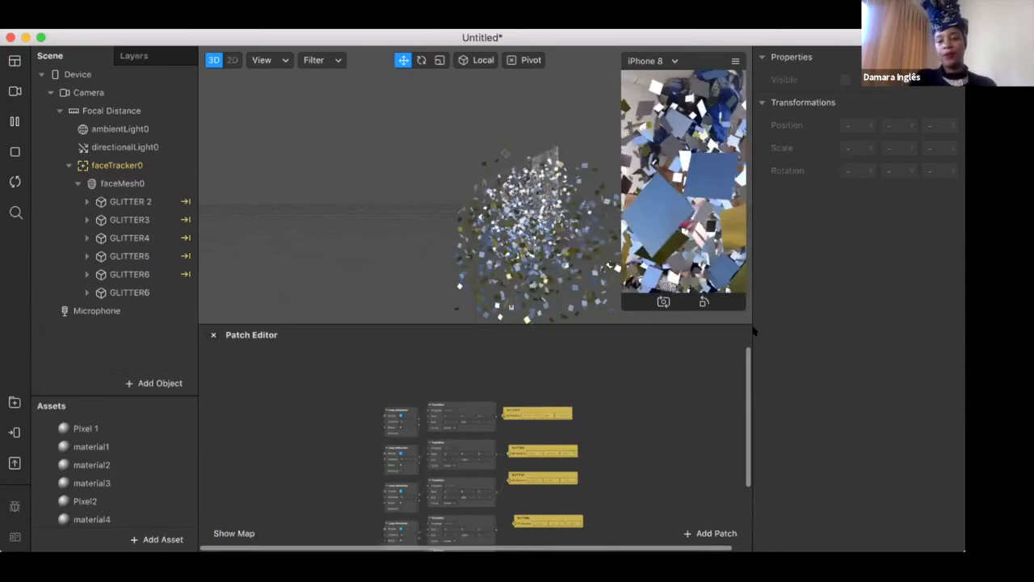
{"action": "left_click_drag", "start_coordinate": [627, 300], "coordinate": [540, 483]}
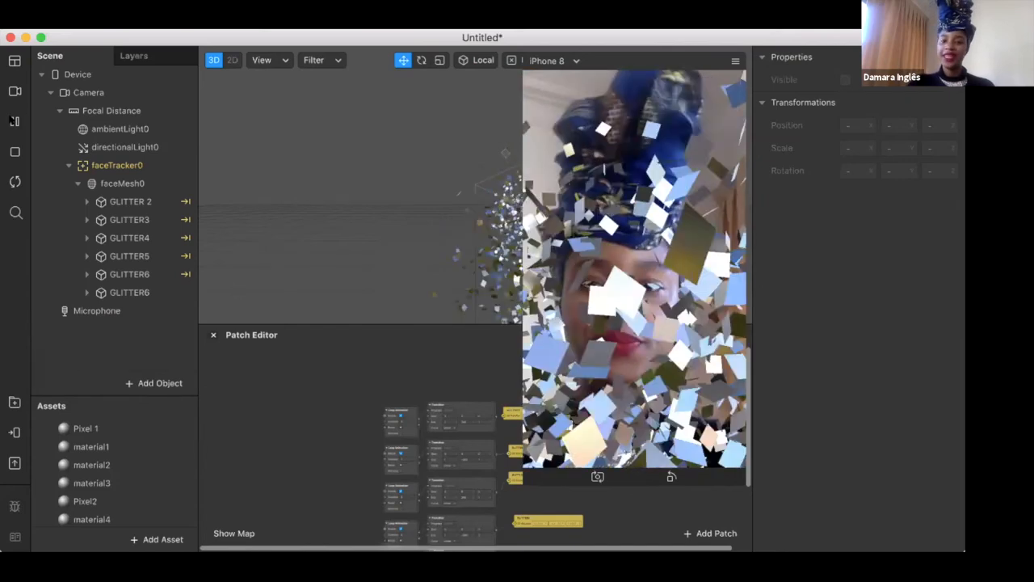
{"action": "left_click", "coordinate": [14, 122]}
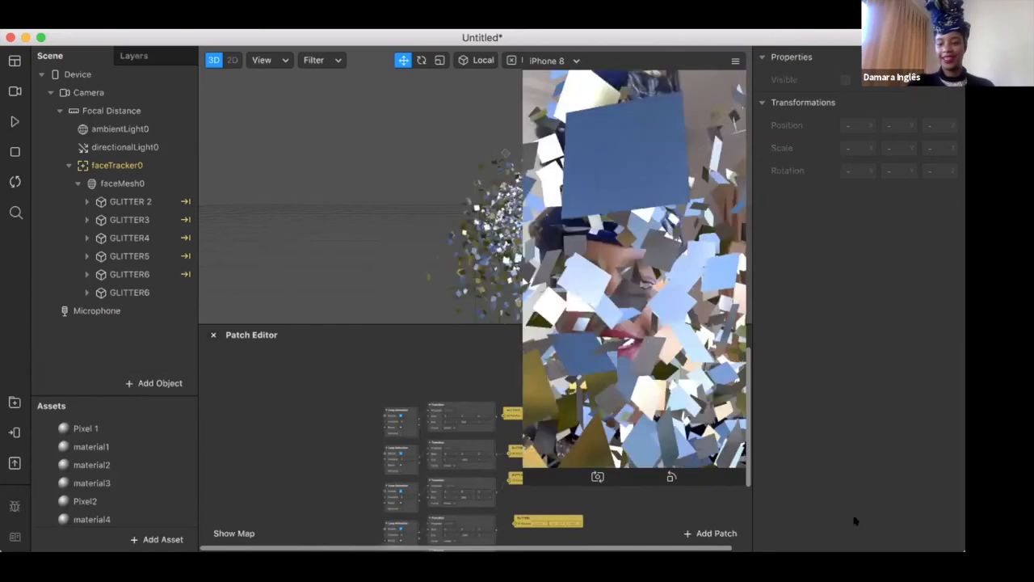